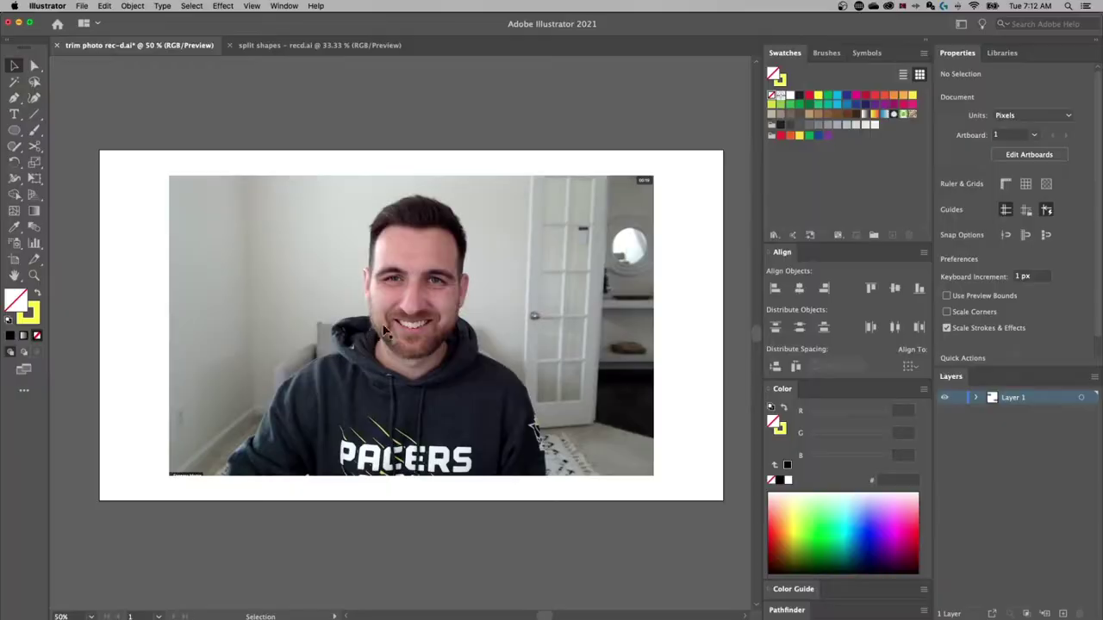
Select the portrait photo, zoom in on it, and choose Crop Image from Quick Actions.
left_click(484, 273)
left_click(485, 152)
left_click(468, 237)
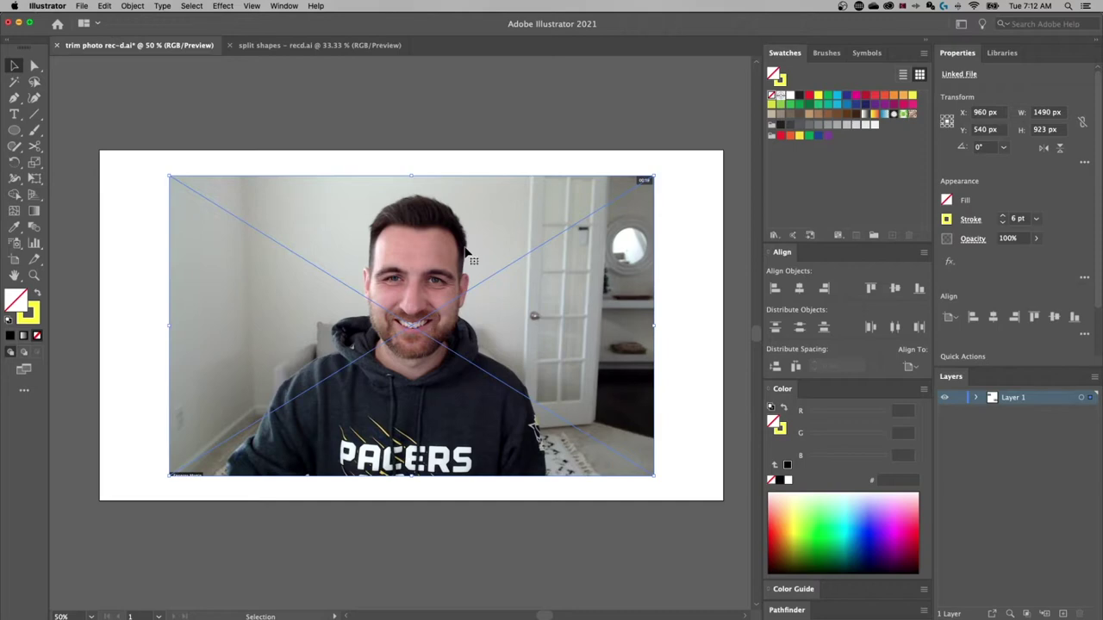
key("super+equal")
left_click_drag(490, 245, 467, 242)
key("space")
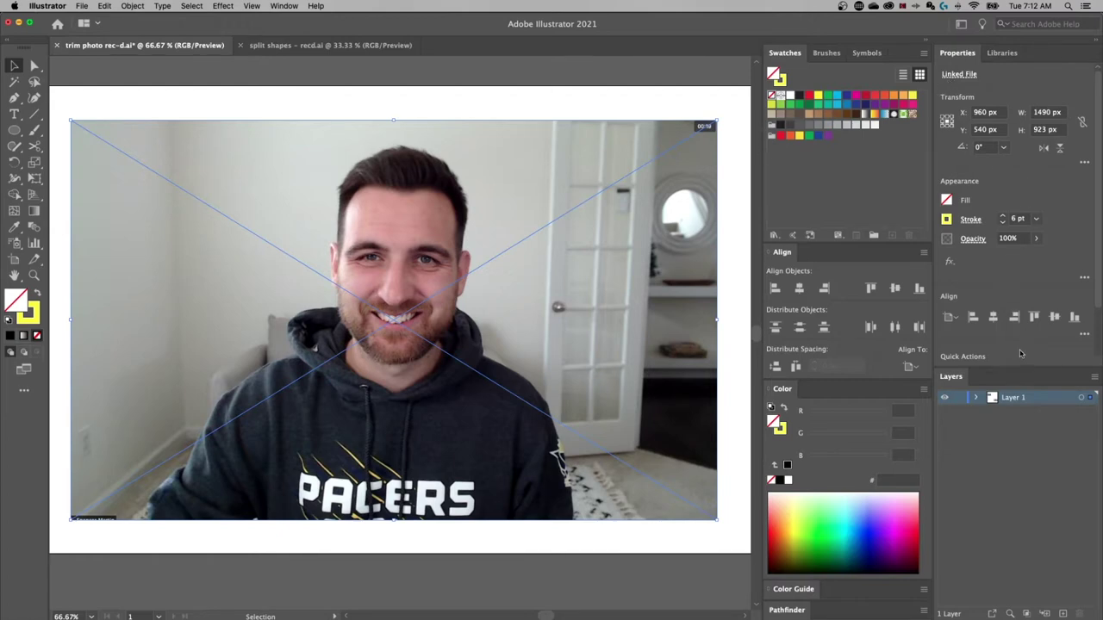
scroll(1020, 353, "down", 2)
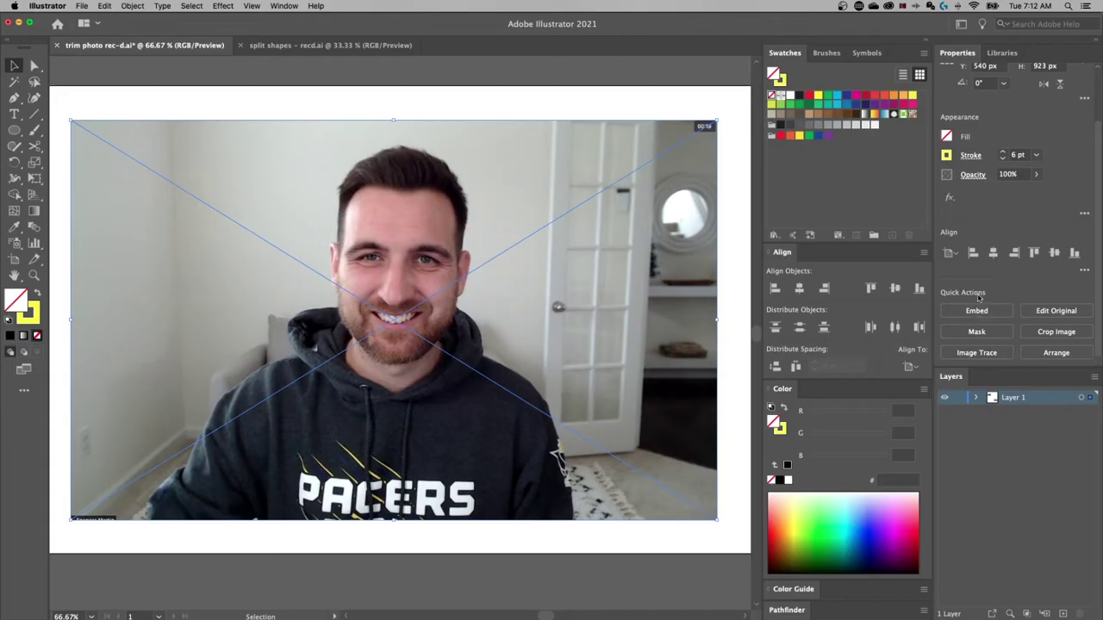
left_click(1055, 333)
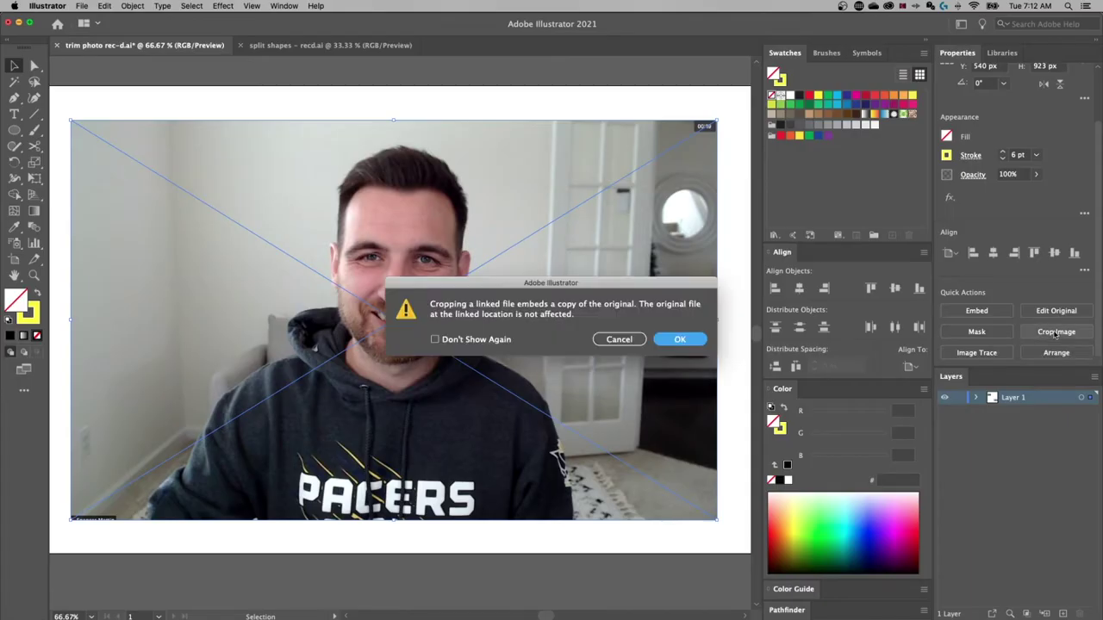
Accept the embed-copy warning so a crop box appears on the photo.
left_click_drag(633, 296, 563, 270)
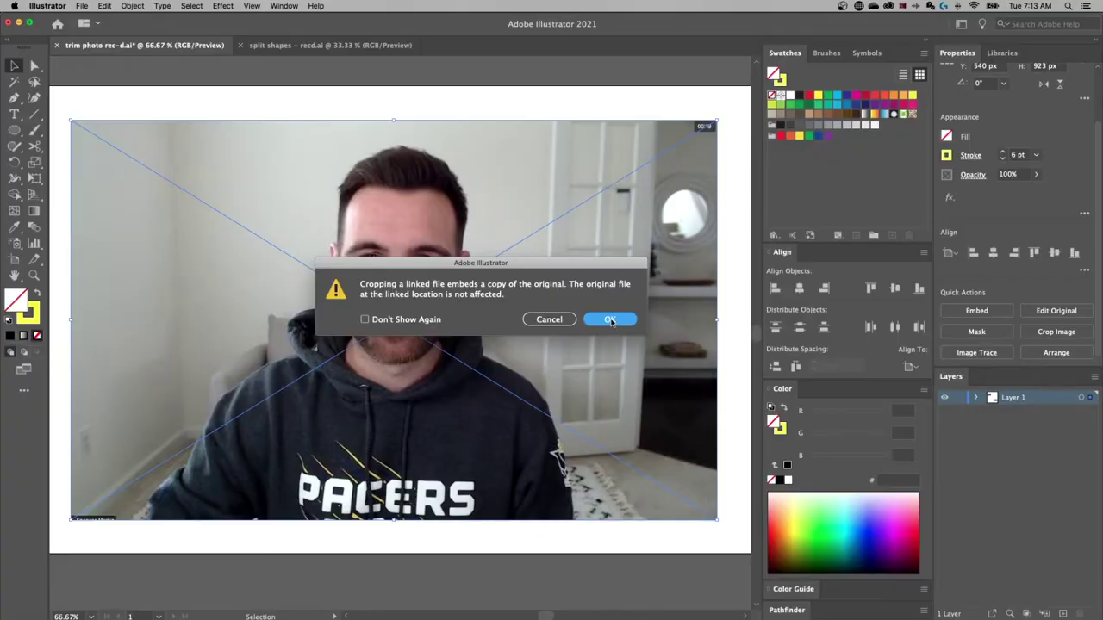
left_click(610, 320)
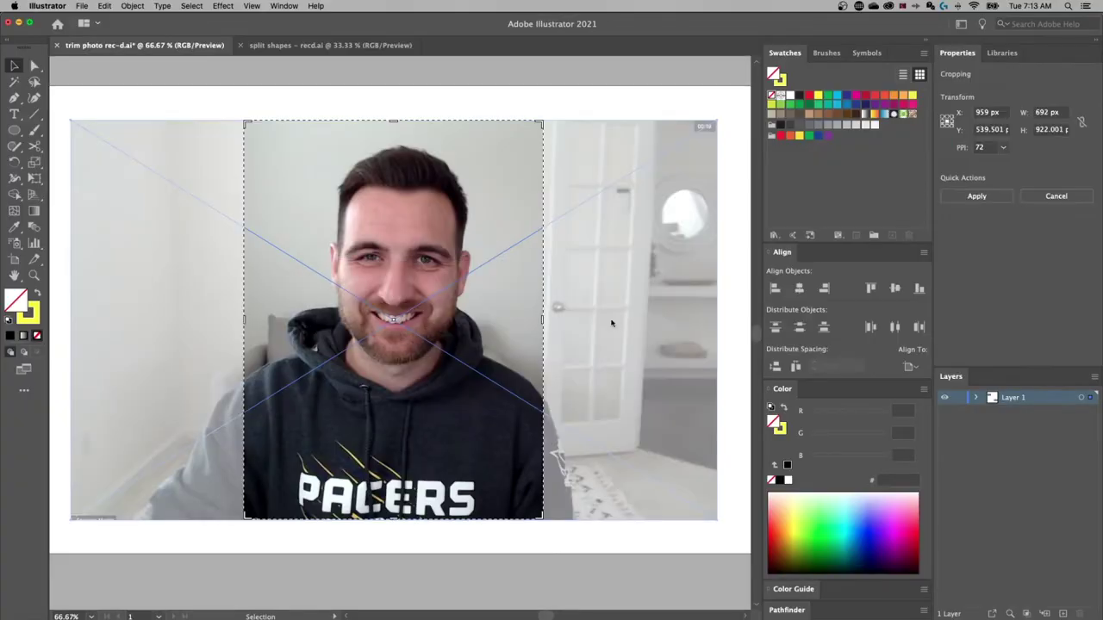
Shorten the crop box from the top, center it over the face, and apply the crop.
mouse_move(411, 221)
left_mouse_down()
mouse_move(336, 221)
mouse_move(412, 221)
left_mouse_up()
left_click_drag(390, 123, 414, 246)
left_click_drag(444, 333, 448, 210)
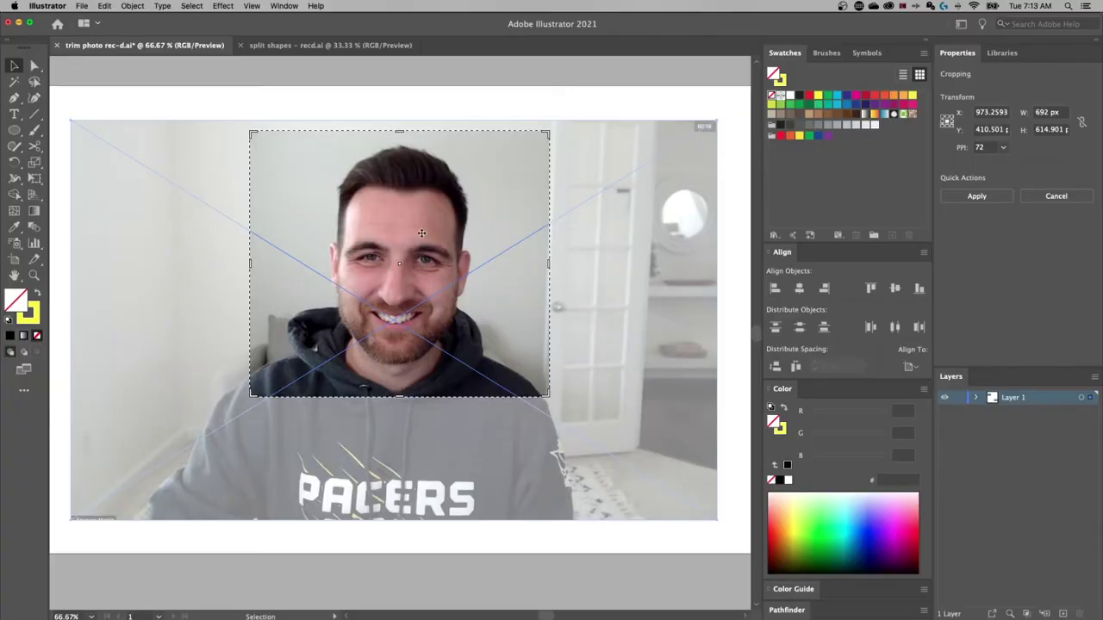
left_click(983, 193)
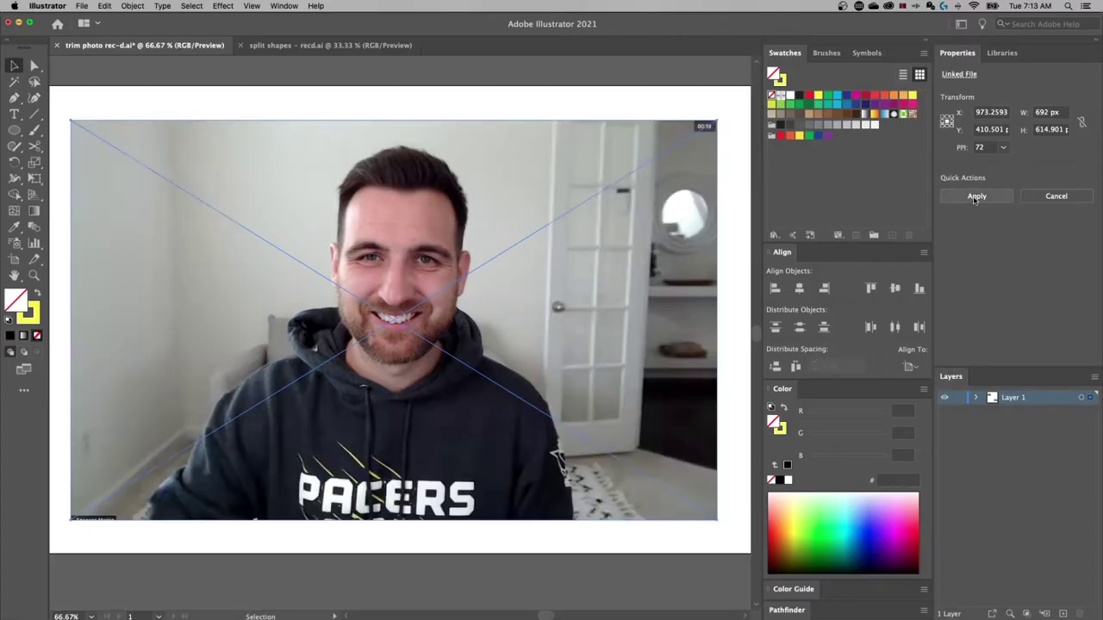
left_click(609, 228)
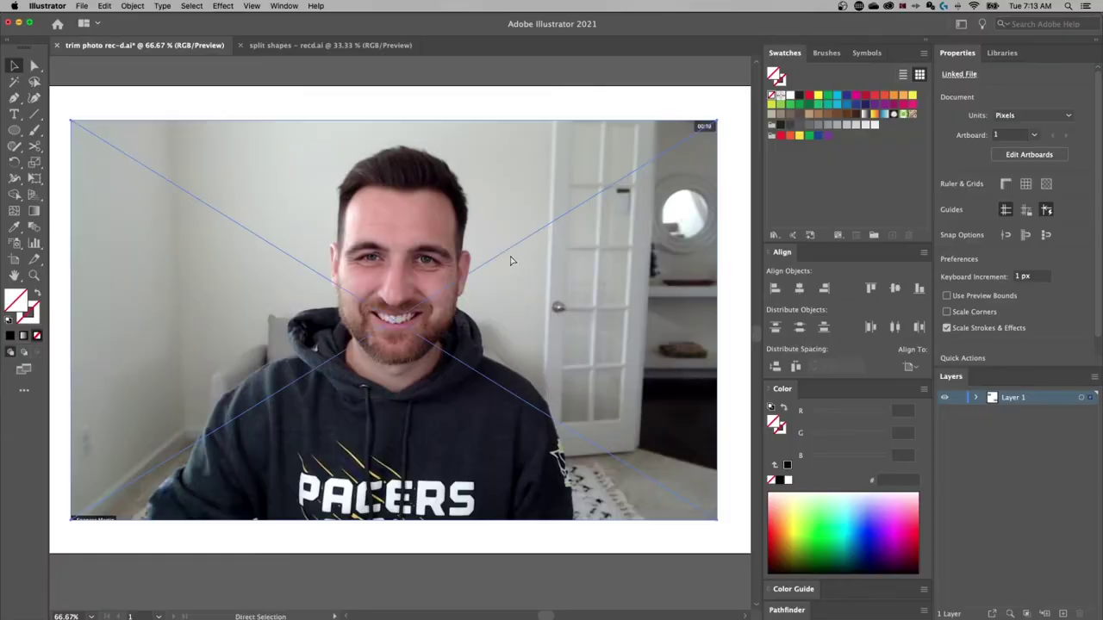
Undo the crop to restore the full 1490 × 923 px photo, zoom out and reselect it.
left_click(510, 261)
key("v")
left_click(739, 153)
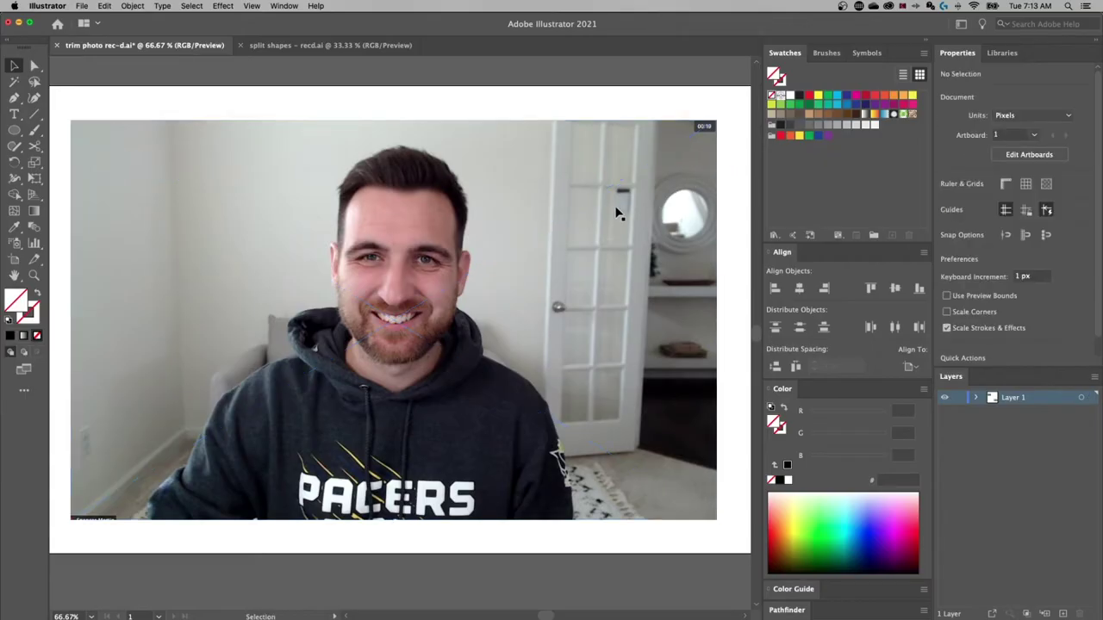
key("super+minus")
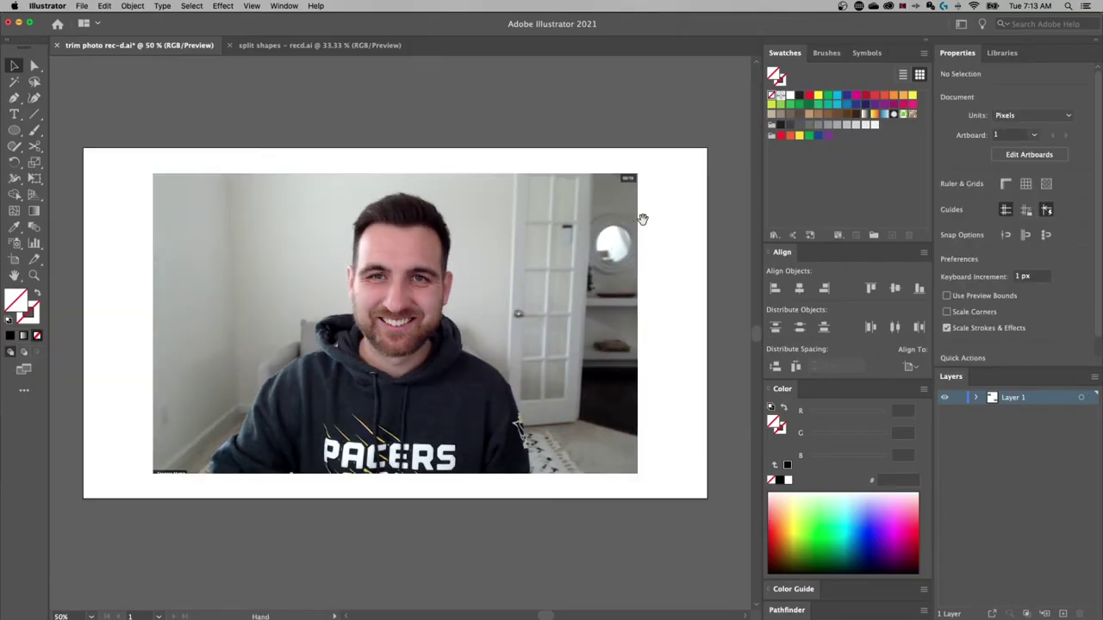
scroll(637, 219, "right", 1)
left_click(442, 253)
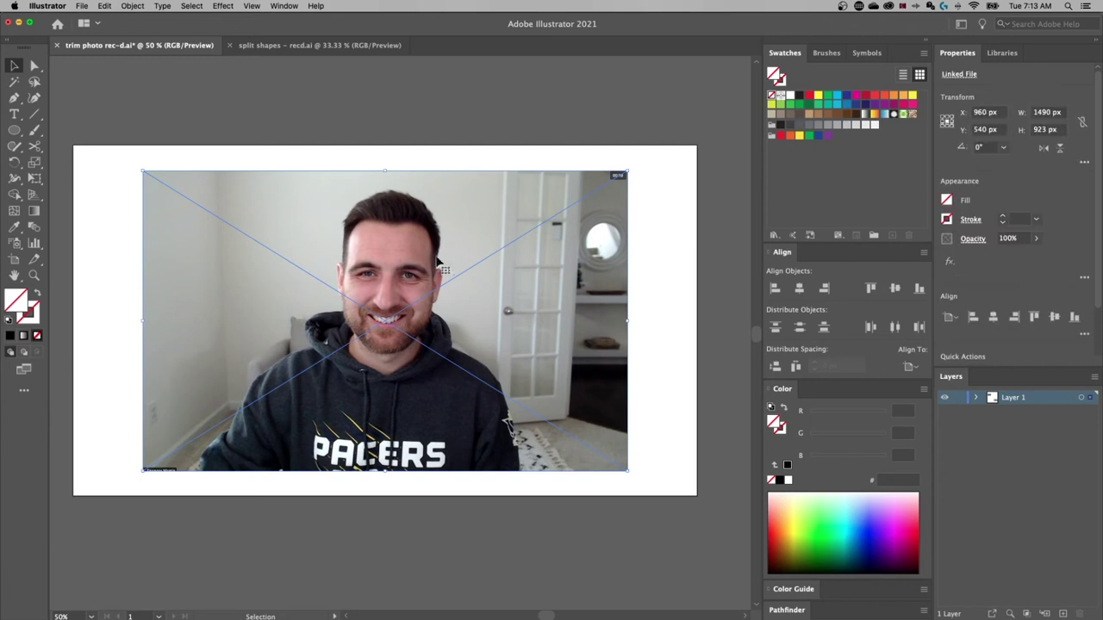
Draw a 698 × 698 px circle over the face with the Ellipse Tool.
left_click(16, 131)
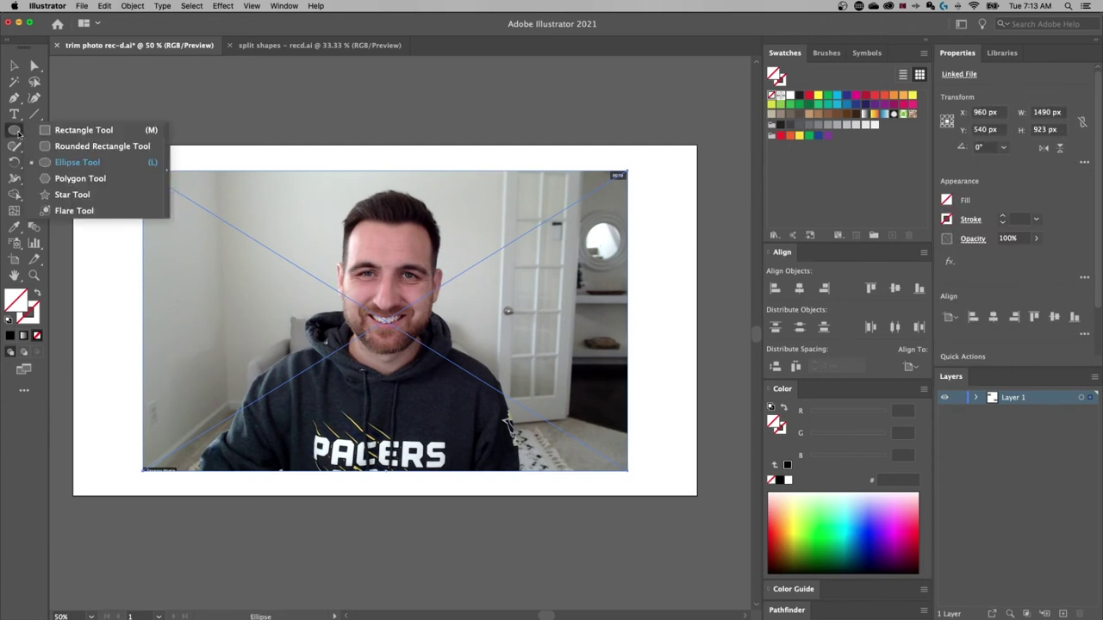
left_click_drag(19, 134, 83, 164)
left_click_drag(22, 134, 95, 162)
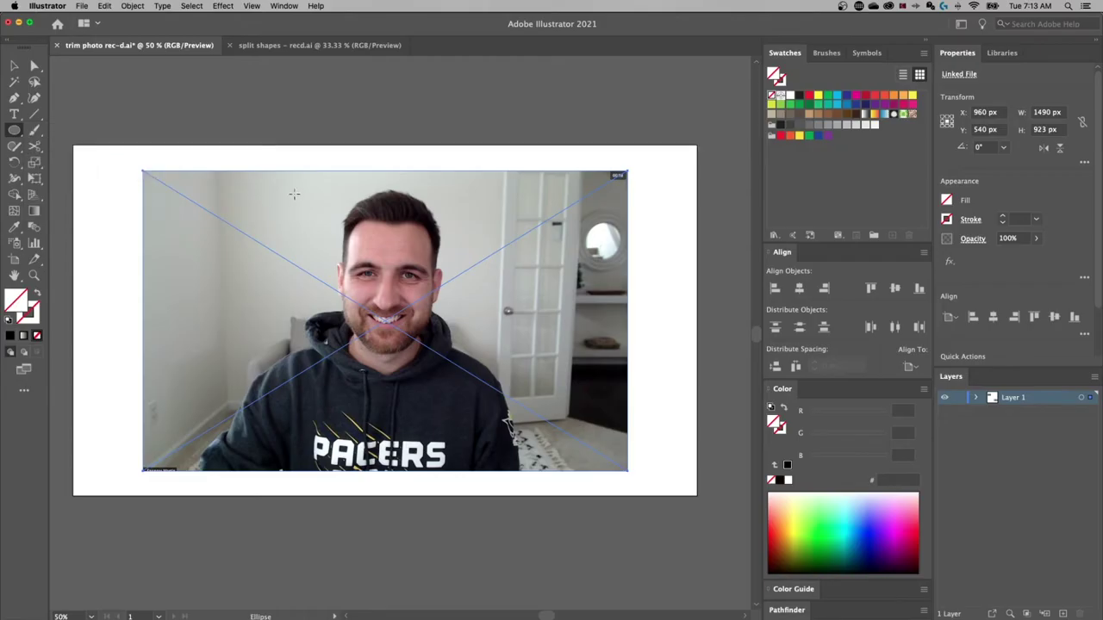
left_click_drag(298, 183, 526, 408)
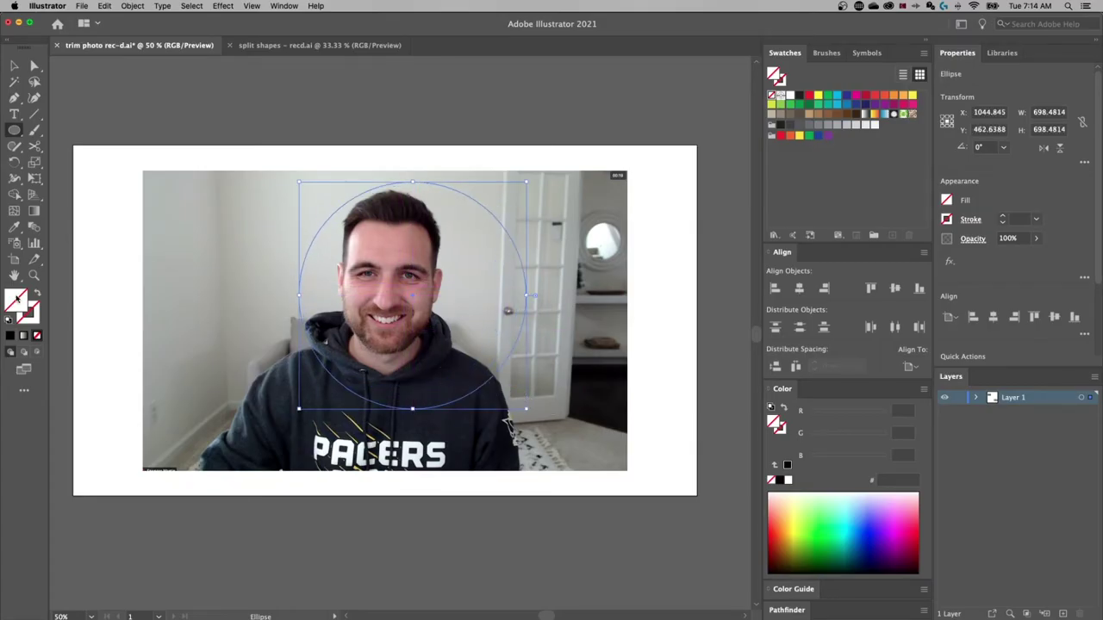
Fill the circle with yellow F4ED0C.
double_click(17, 299)
left_click_drag(795, 209, 821, 192)
left_click(978, 191)
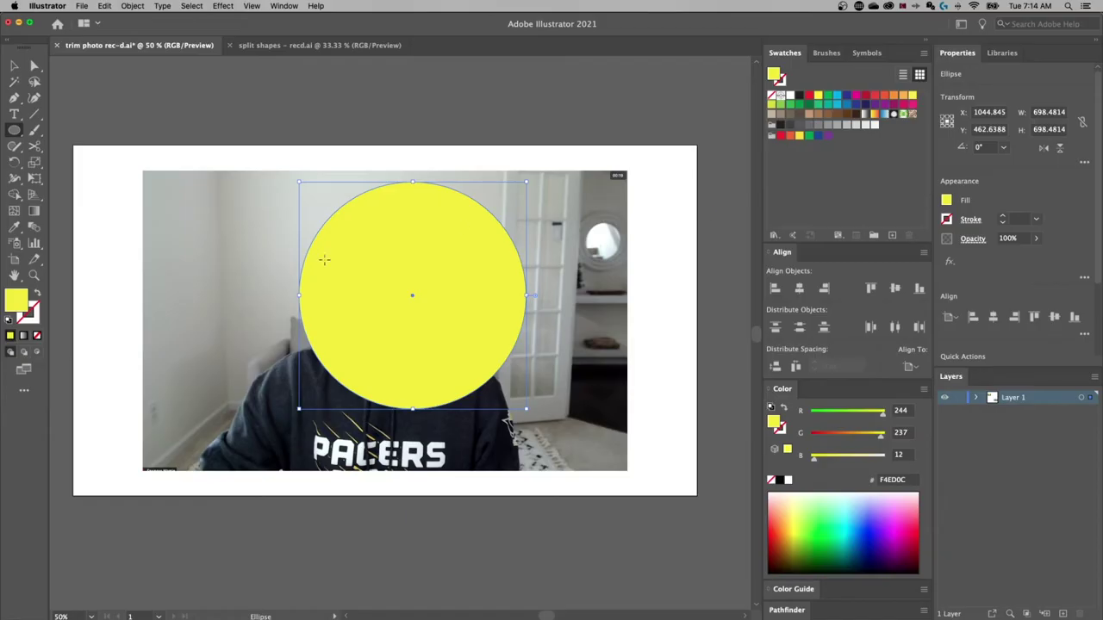
Center the circle over the face, select it with the photo, and apply Make Clipping Mask.
left_click(14, 68)
mouse_move(440, 264)
left_mouse_down()
mouse_move(406, 261)
mouse_move(420, 253)
mouse_move(456, 355)
mouse_move(408, 245)
mouse_move(425, 264)
mouse_move(424, 252)
left_mouse_up()
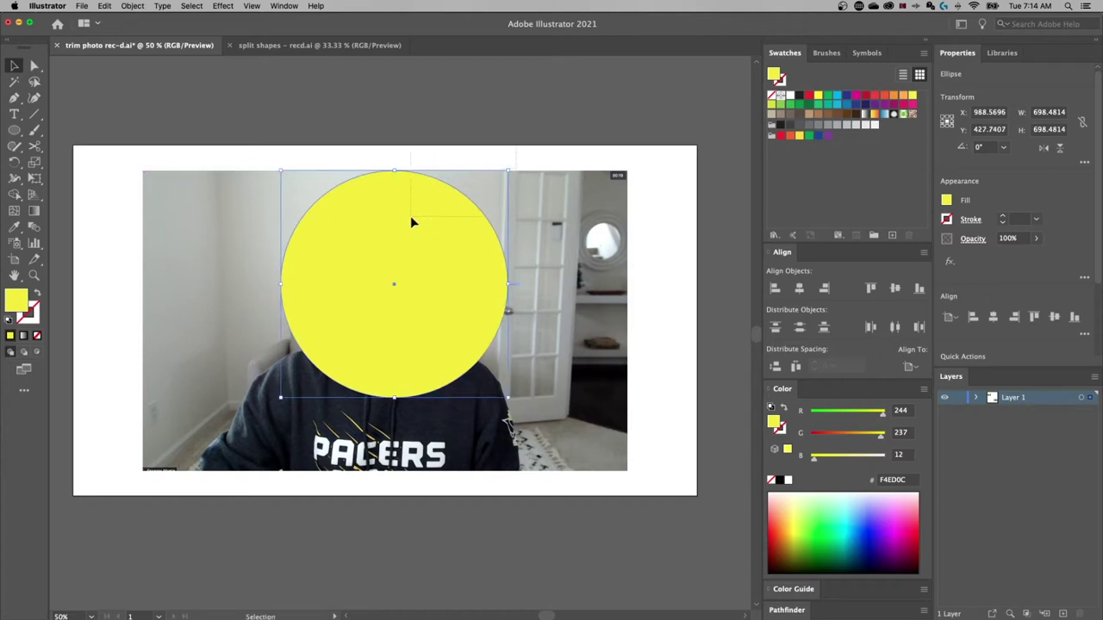
key("super+a")
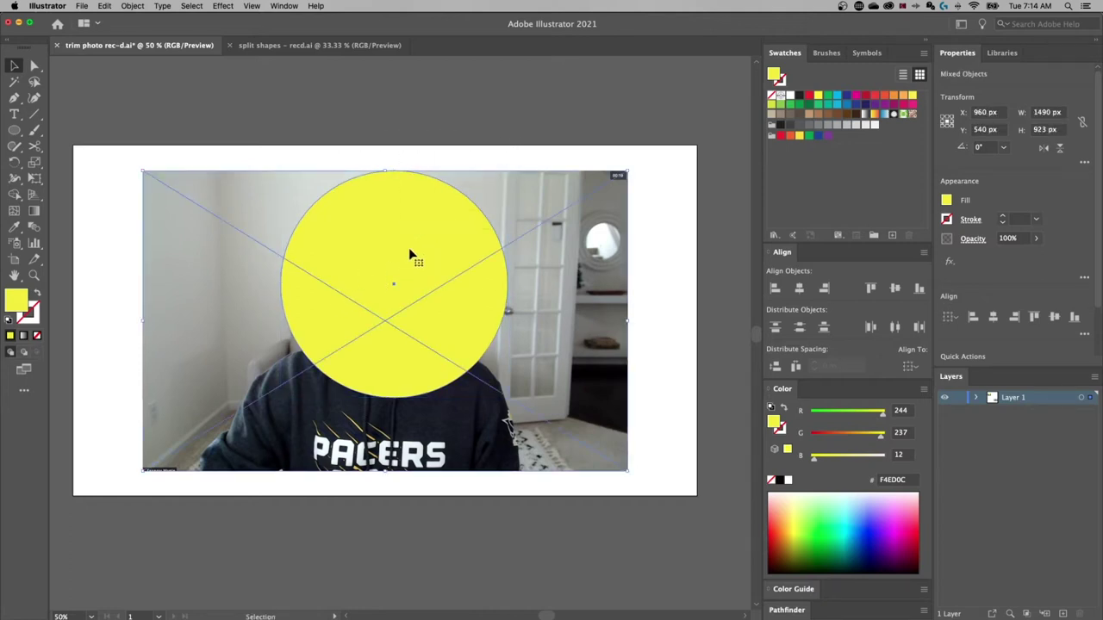
right_click(416, 224)
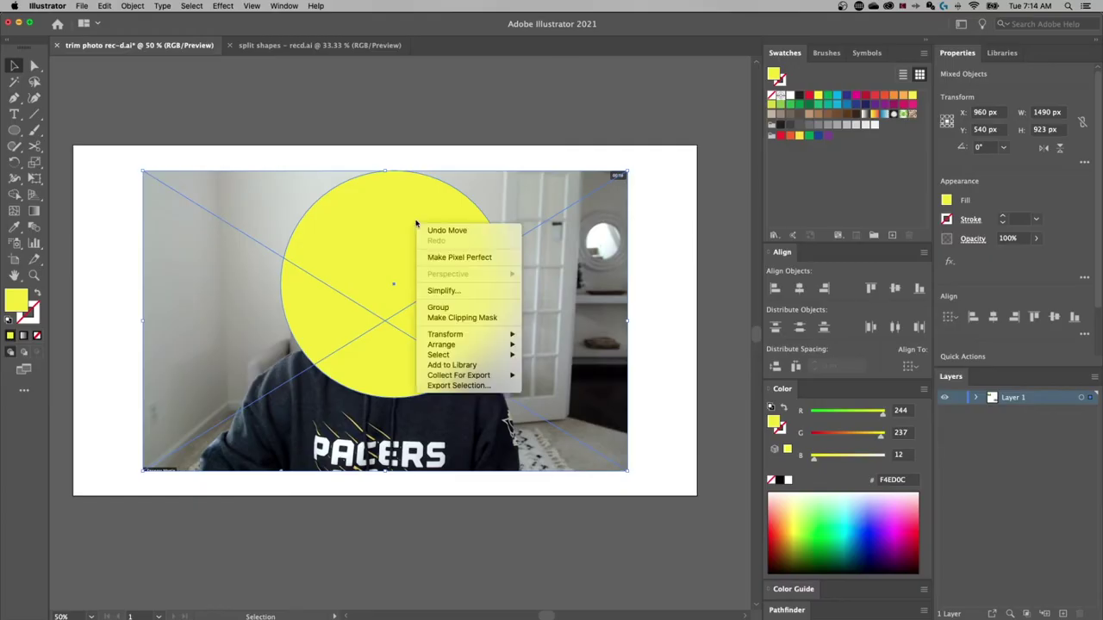
left_click(452, 318)
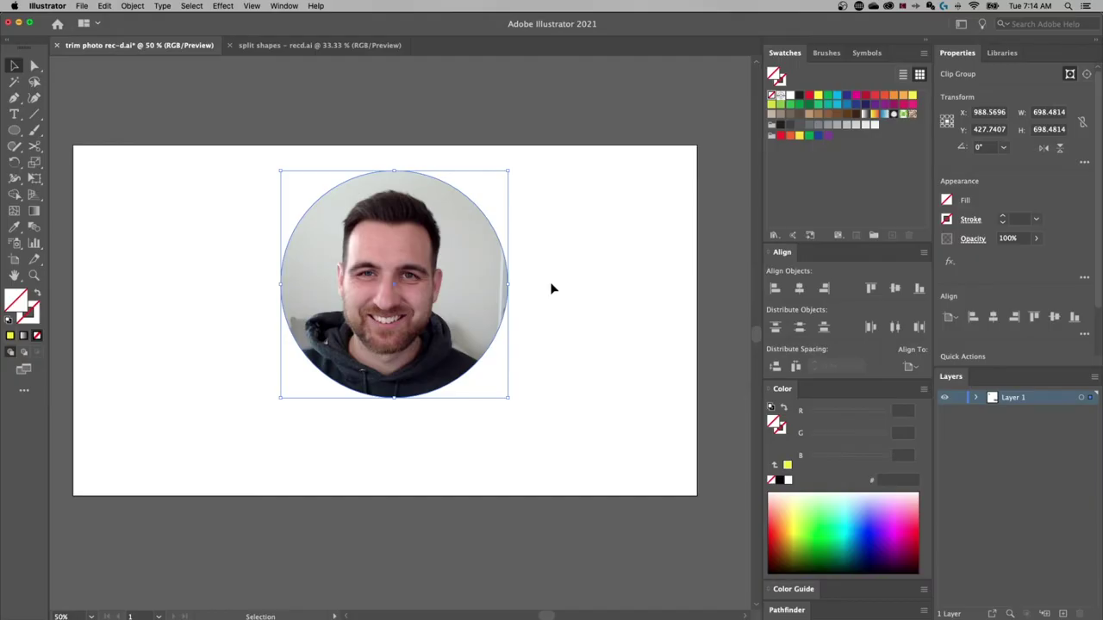
left_click(555, 281)
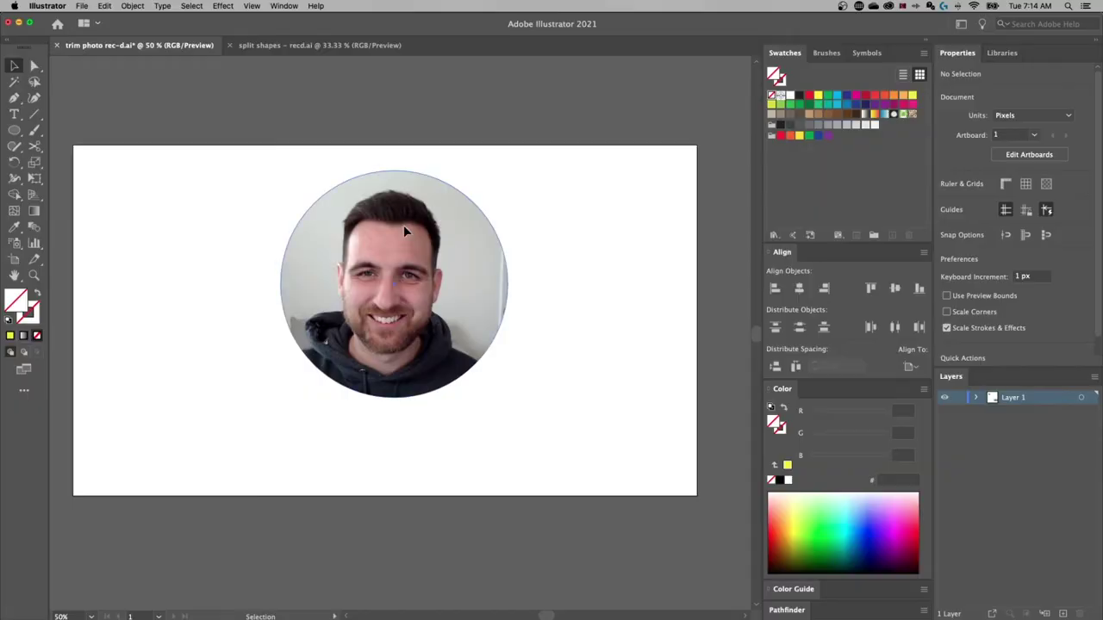
Double-click the round headshot to enter Isolation Mode on its clip group.
double_click(402, 228)
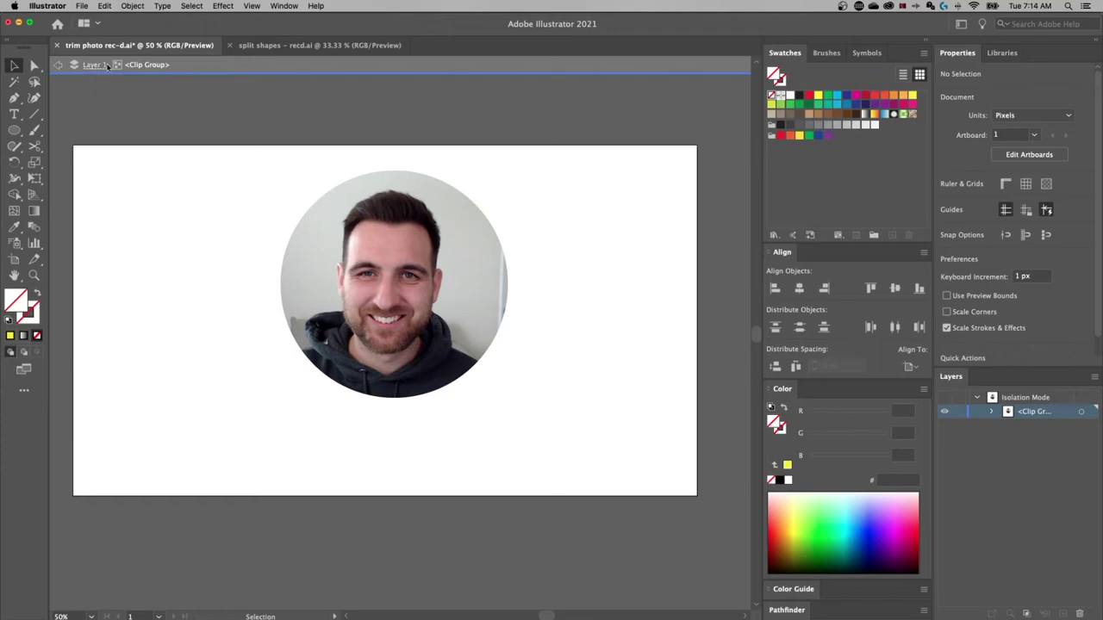
Nudge the photo inside the circle in Isolation Mode, then exit isolation.
left_click(395, 231)
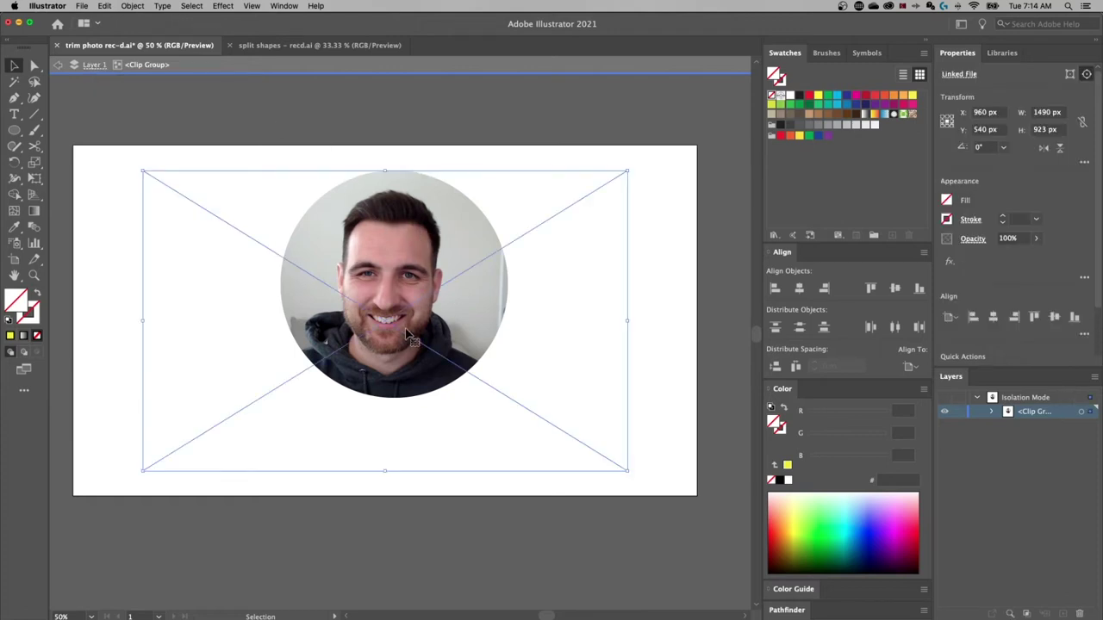
mouse_move(390, 293)
left_mouse_down()
mouse_move(391, 274)
mouse_move(397, 290)
left_mouse_up()
left_click(464, 200)
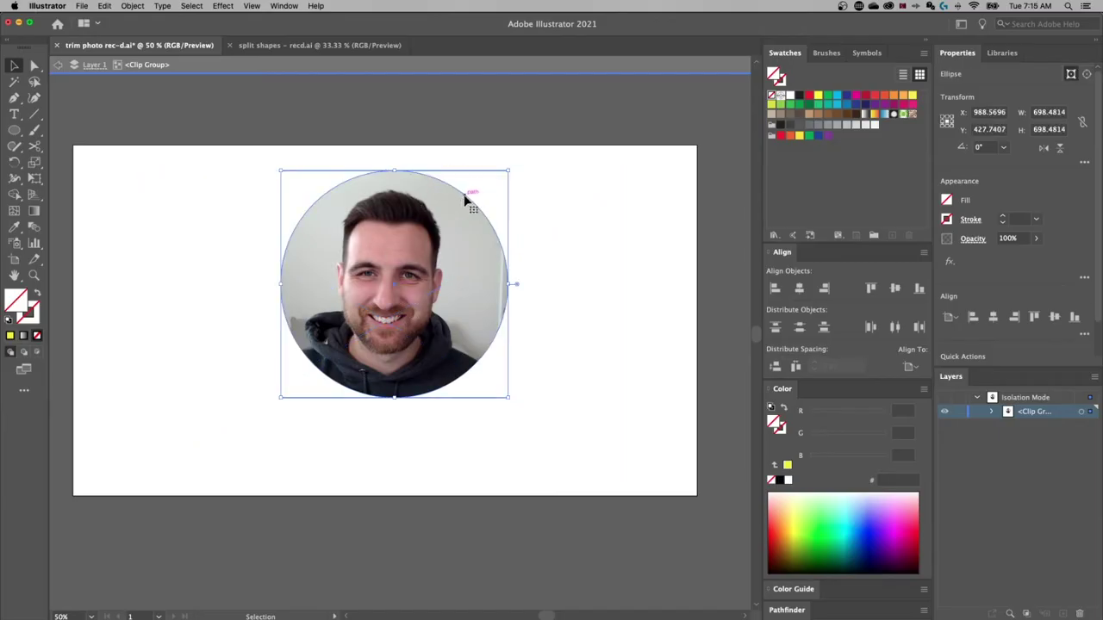
left_click(403, 234)
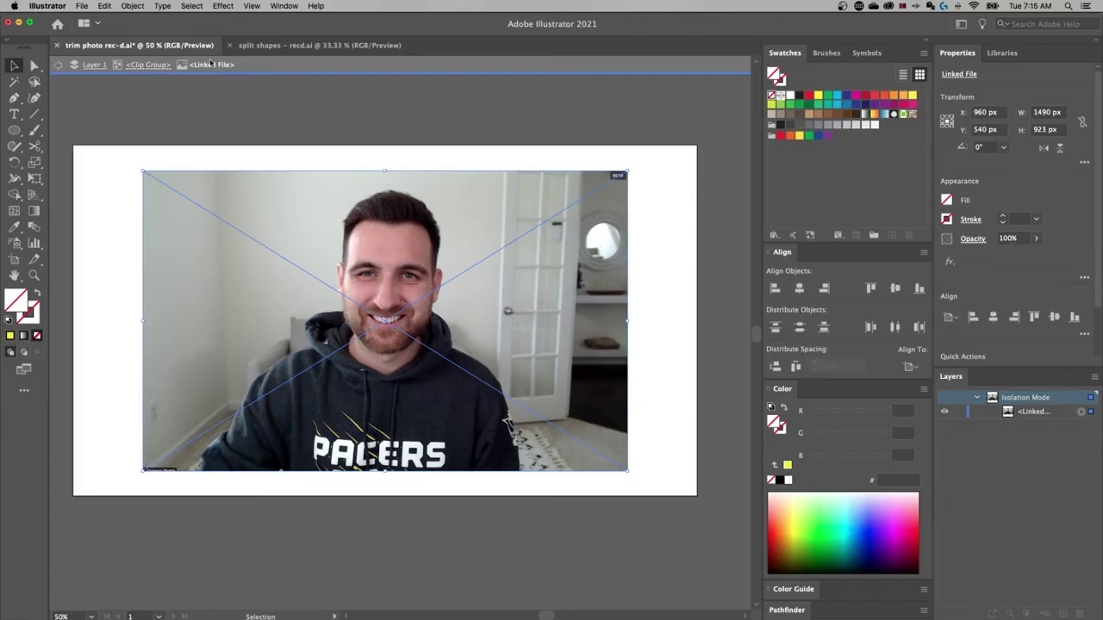
left_click(156, 69)
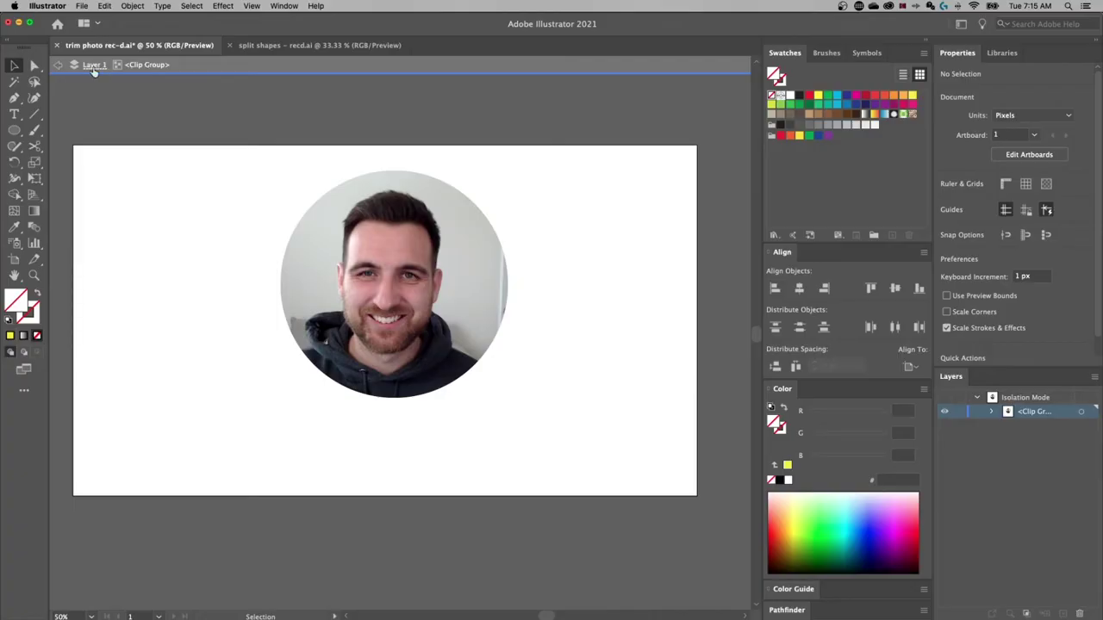
double_click(492, 110)
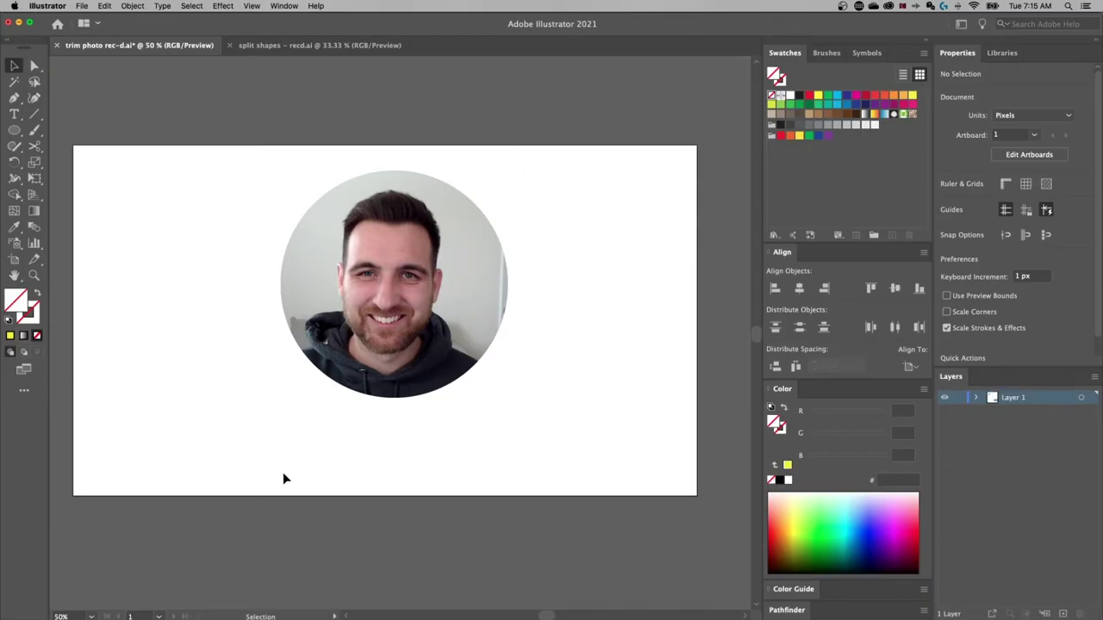
Move the circular portrait left and nudge the photo within its mask using Direct Selection.
left_click_drag(400, 245, 368, 251)
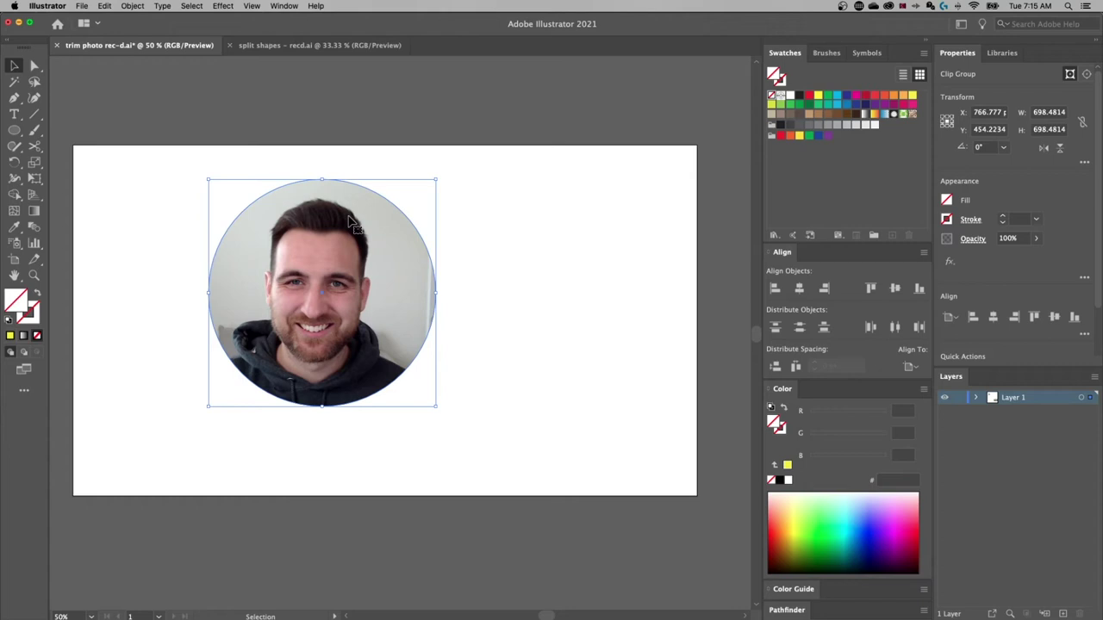
left_click(34, 66)
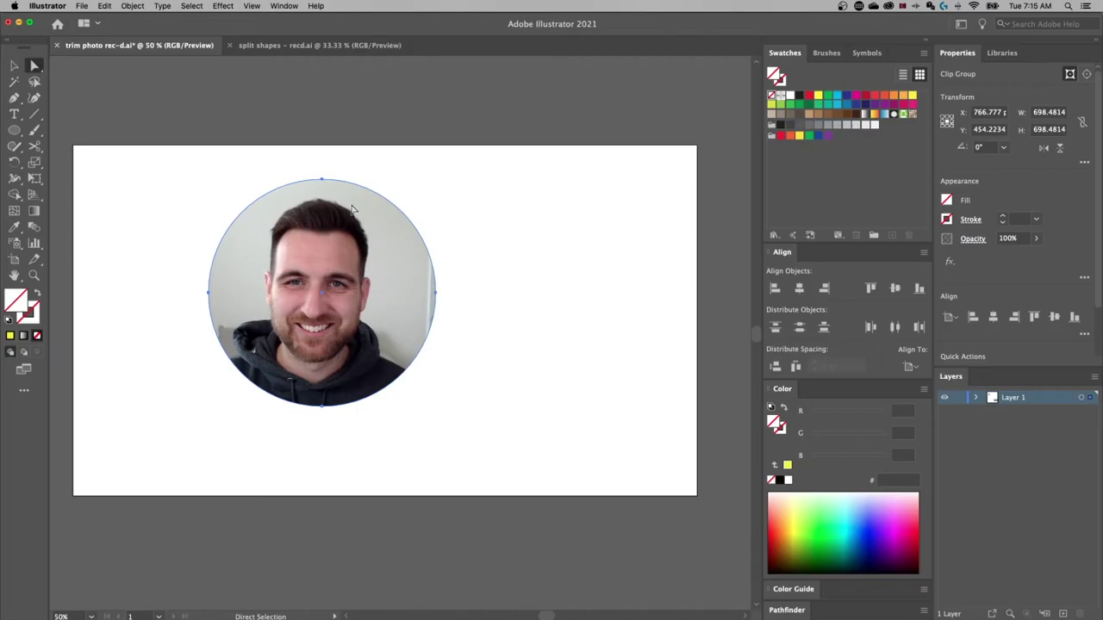
left_click(399, 201)
left_click(343, 250)
left_click_drag(310, 262, 313, 259)
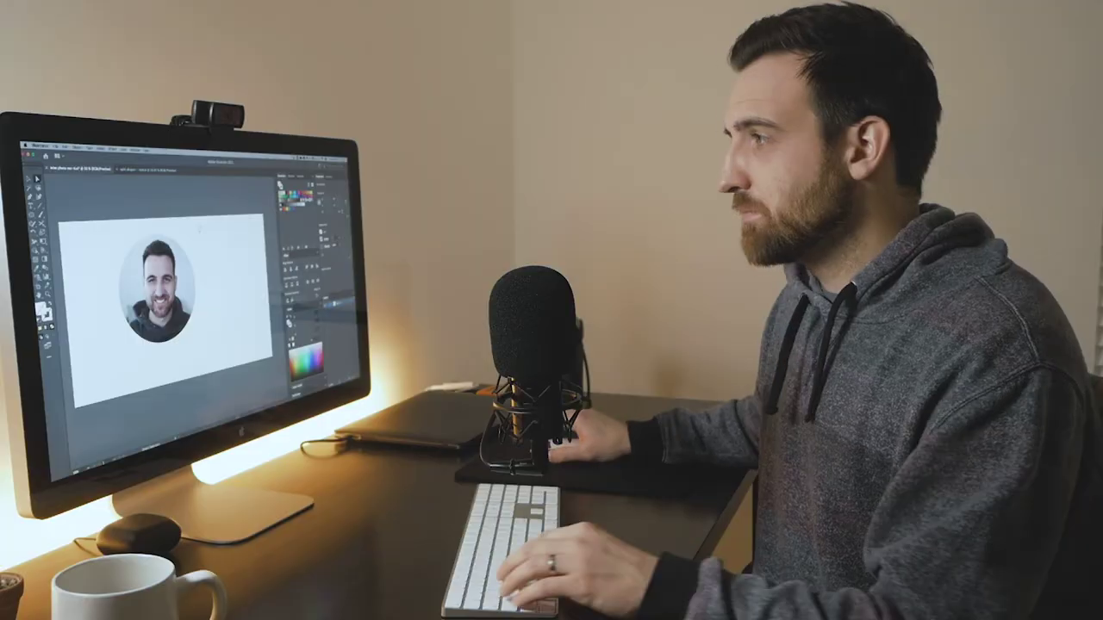
Undo the clipping mask and zoom in to 150% on the face.
key("super+z")
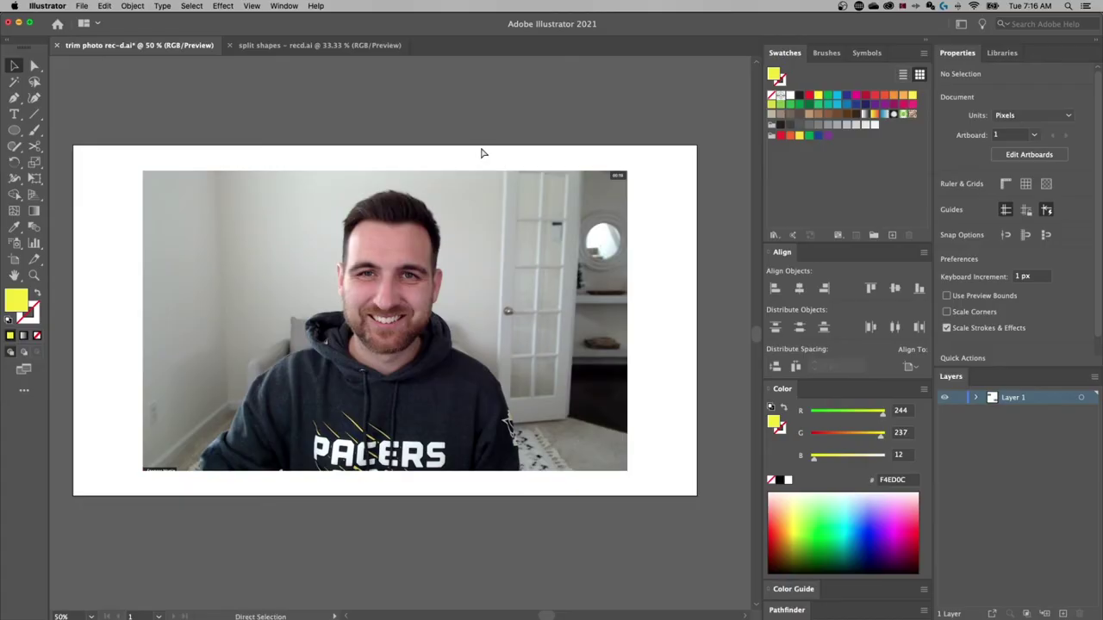
scroll(410, 164, "up", 5)
left_click_drag(225, 186, 272, 220)
left_click(14, 99)
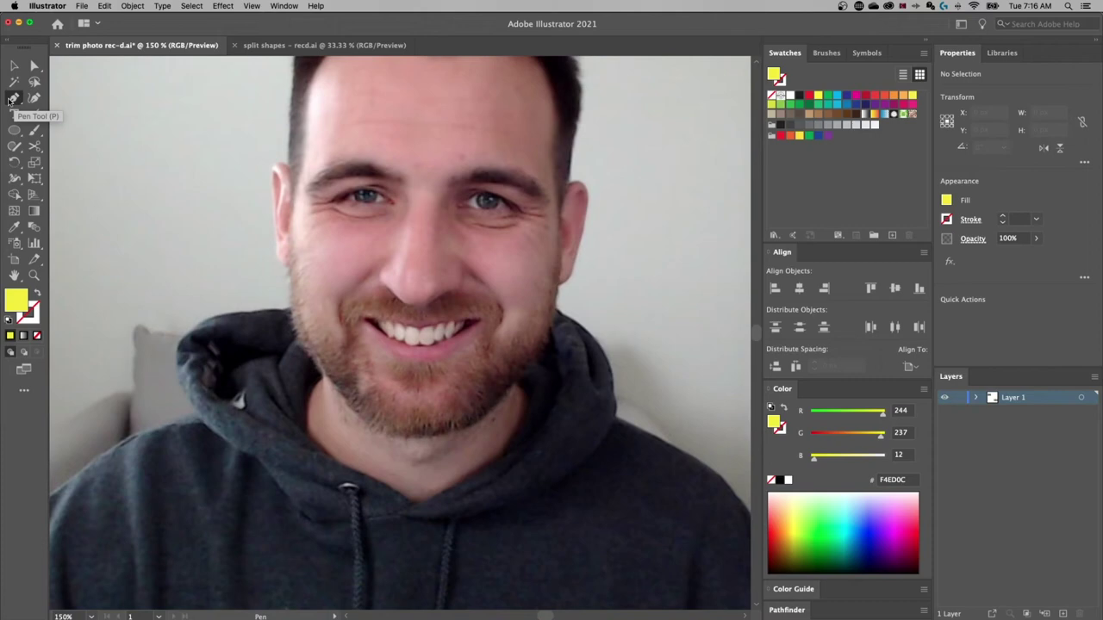
Set no fill with a yellow stroke and trace the outline from the chin up the jaw.
left_click(39, 294)
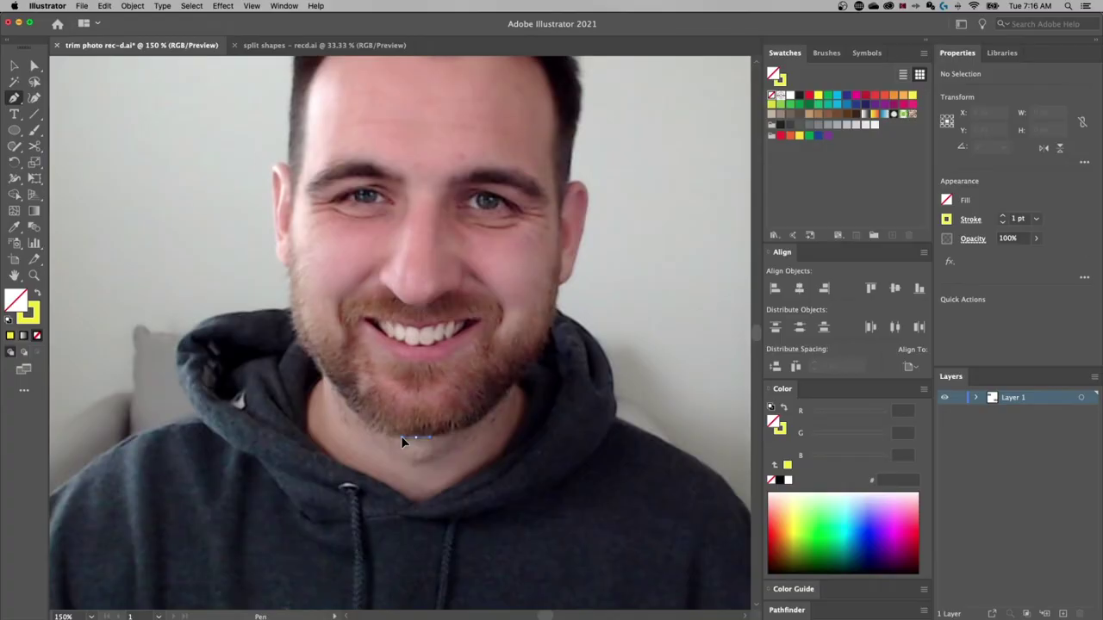
left_click(401, 436)
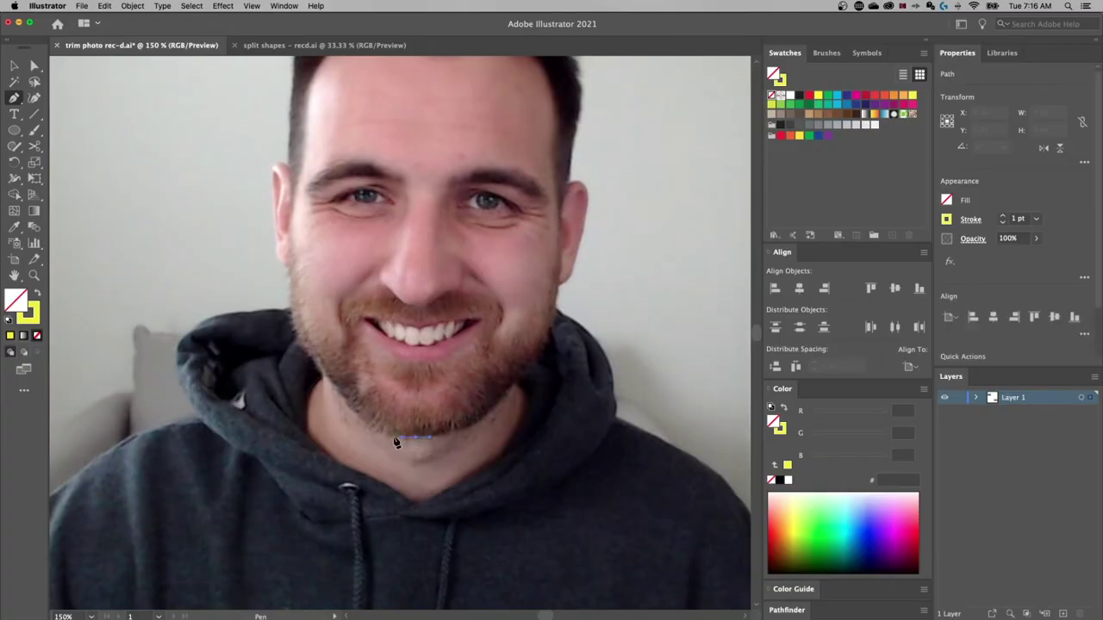
left_click(332, 388)
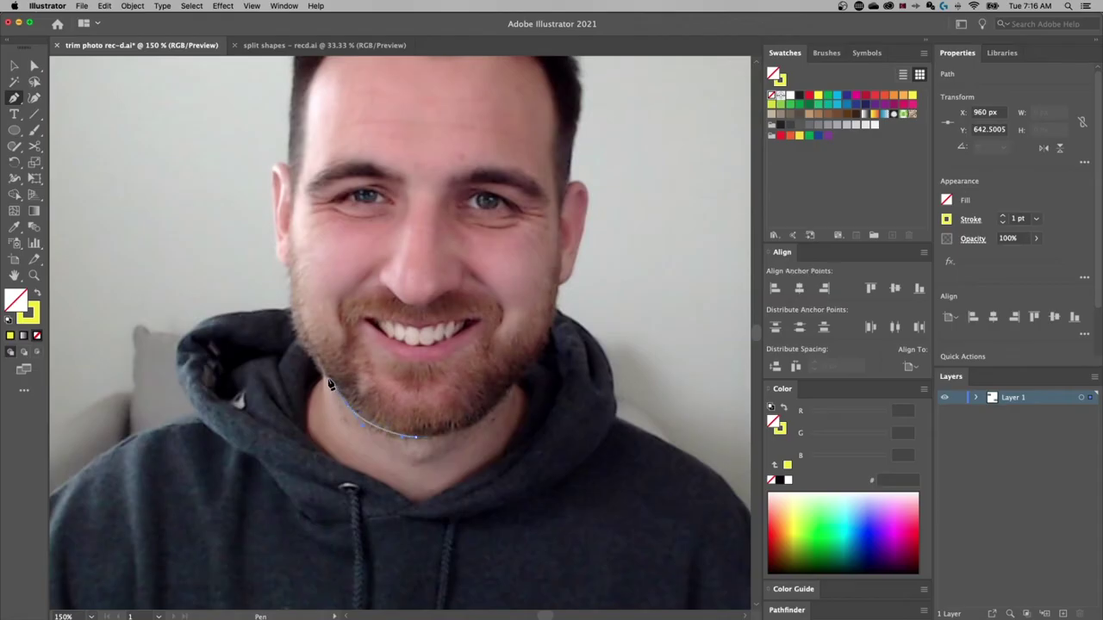
left_click(299, 302)
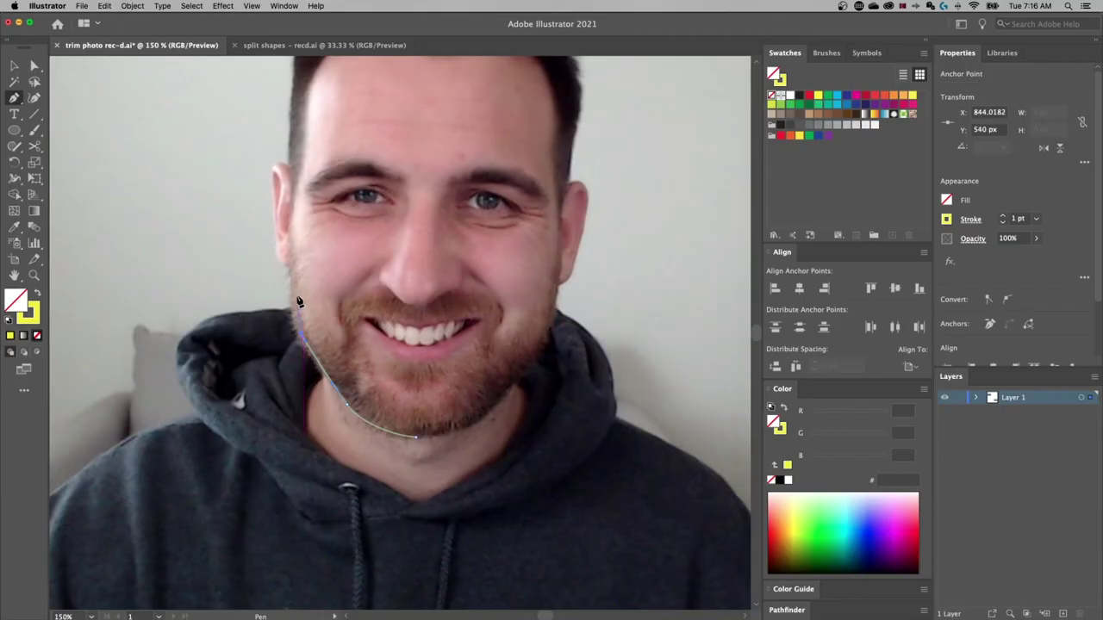
left_click(292, 283, "super")
left_click(289, 266)
left_click(279, 257)
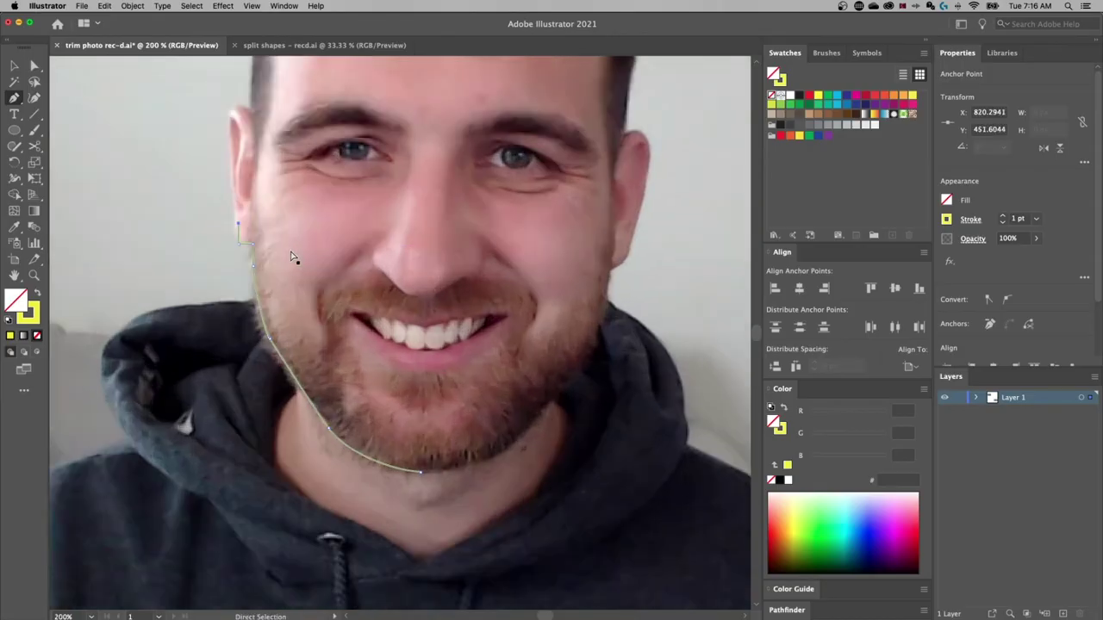
Zoom in near the ear and undo the stray jaw points.
key("super+equal")
key("super+equal")
key("super+equal")
left_click_drag(202, 180, 722, 524)
key("super+z")
left_click_drag(258, 178, 460, 313)
key("super+z")
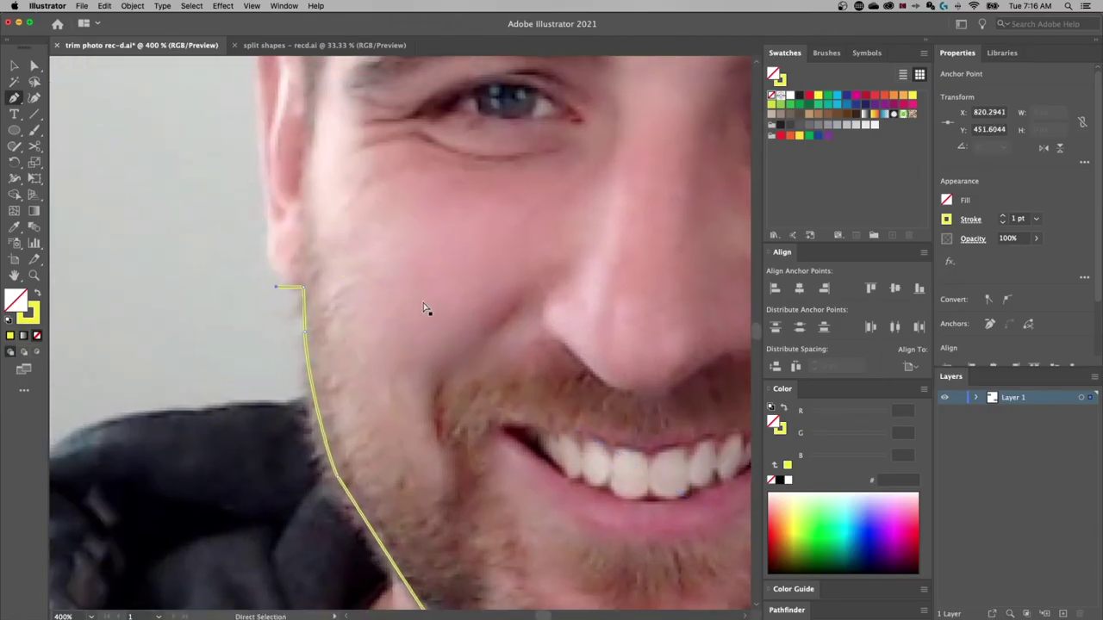
key("p")
key("super+z")
key("super+equal")
key("super+equal")
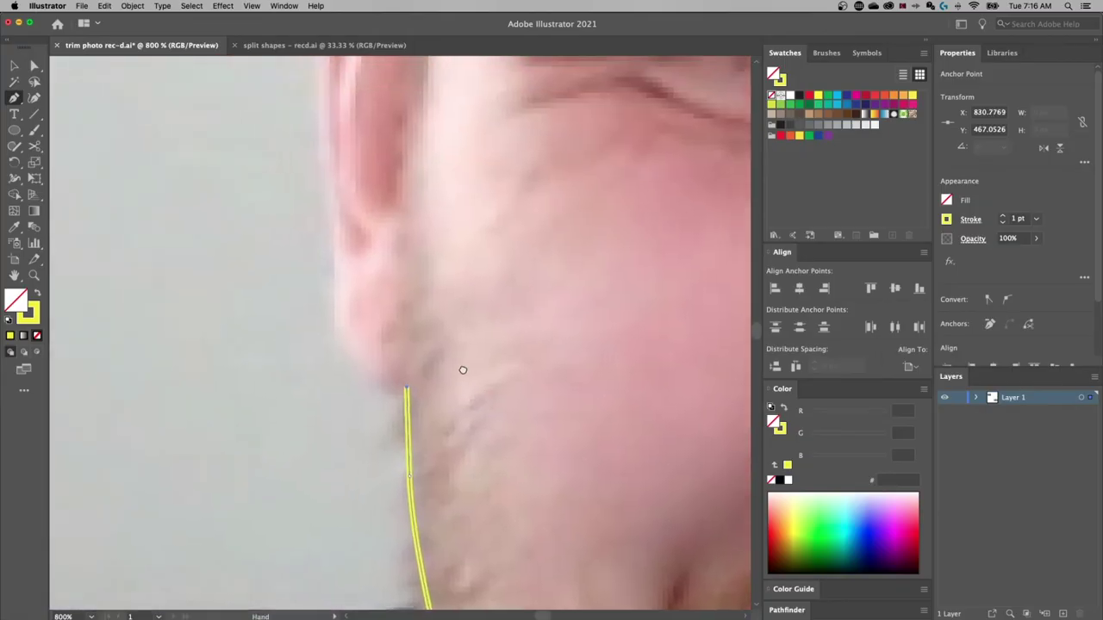
Trace the outline up and over the ear to the hair above it.
left_click(377, 380)
left_click(338, 323)
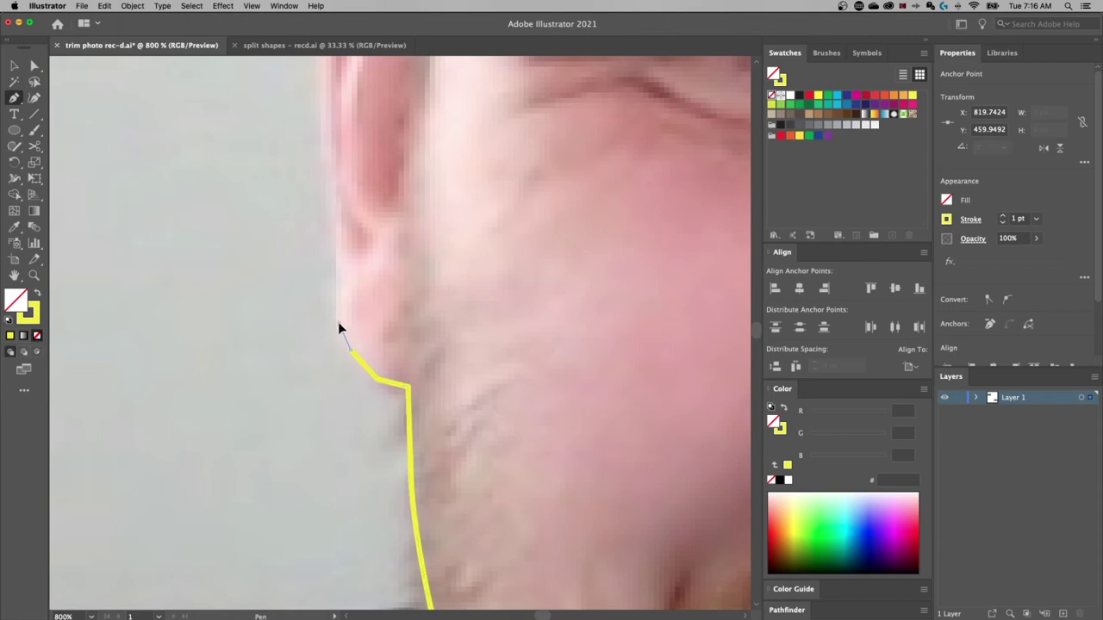
scroll(344, 328, "up", 5)
left_click(386, 377)
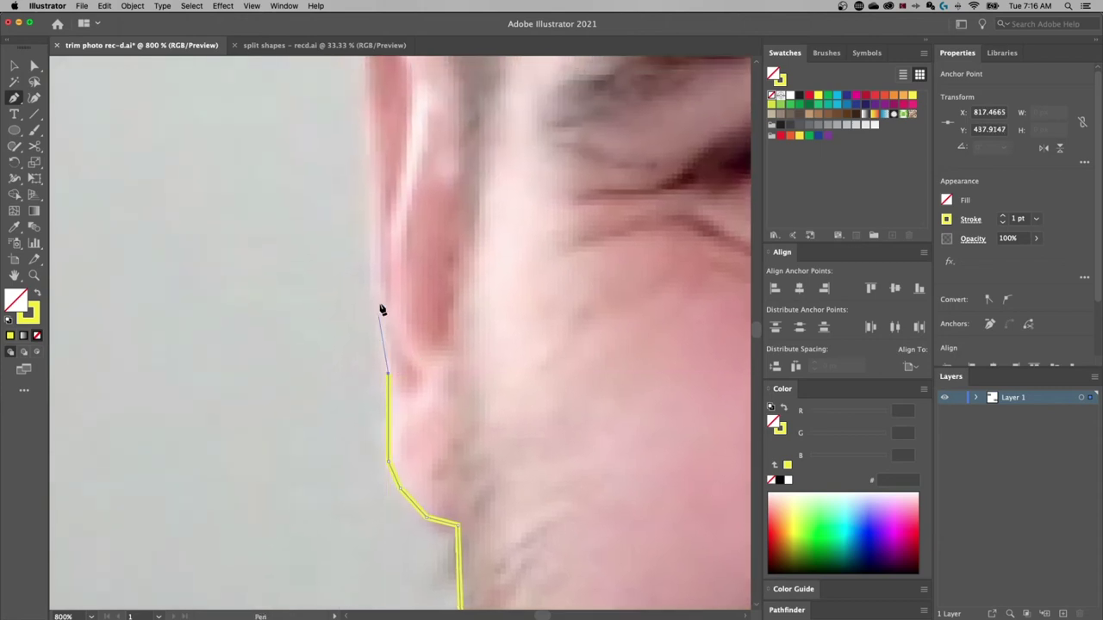
left_click(374, 256)
scroll(392, 347, "up", 5)
left_click(376, 288)
left_click(374, 172)
left_click(385, 149)
left_click(413, 137)
left_click(454, 158)
scroll(460, 160, "up", 8)
left_click(456, 253)
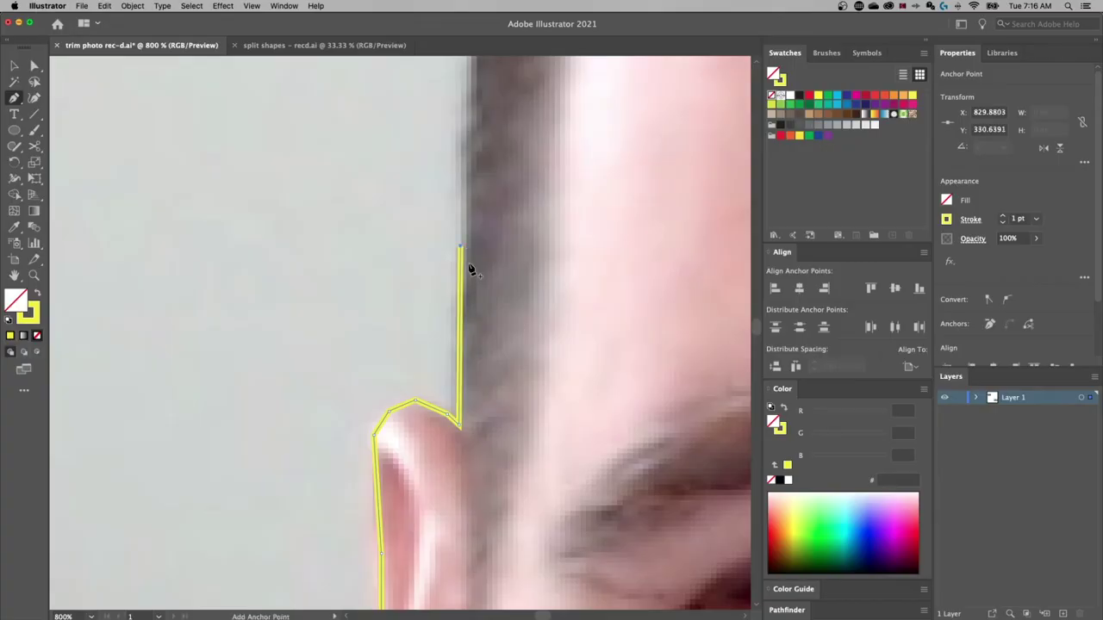
Trace up the hairline, over the top of the head, and down the right side to close at the chin.
key("ctrl+minus")
key("ctrl+minus")
key("ctrl+minus")
key("ctrl+minus")
left_click(419, 250)
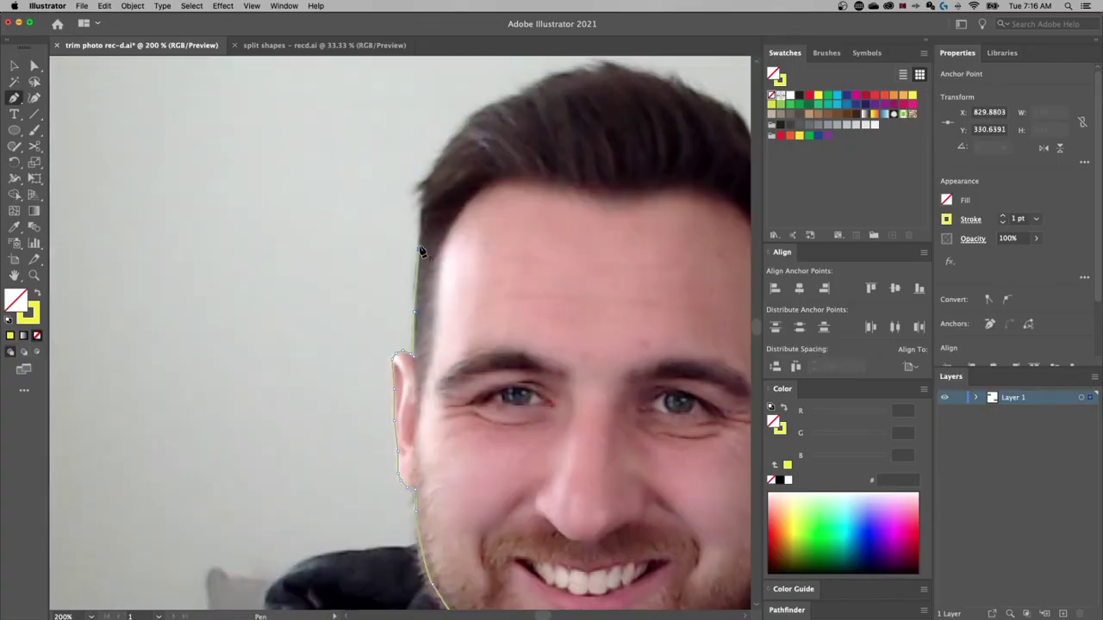
left_click(421, 207)
left_click(433, 162)
left_click(461, 131)
key("ctrl+minus")
key("ctrl+minus")
key("ctrl+minus")
left_click(527, 284)
left_click(527, 375)
left_click(505, 437)
left_click(462, 461)
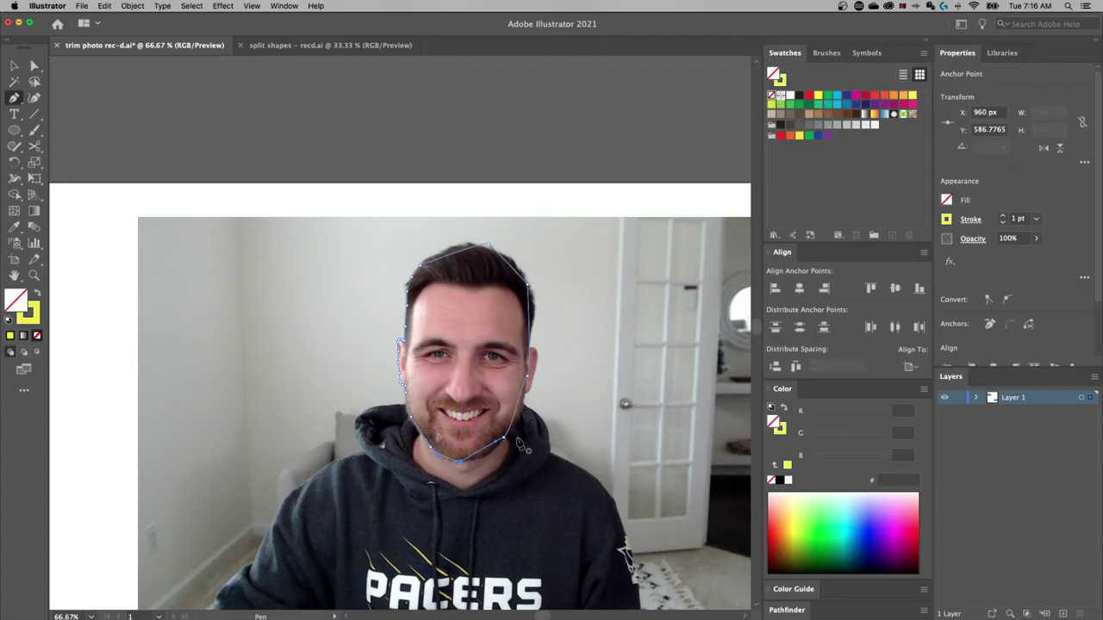
Move the second photo copy up beside the first photo.
key("b")
key("ctrl+minus")
left_click_drag(571, 505, 334, 211)
key("ctrl+minus")
key("ctrl+minus")
key("ctrl+minus")
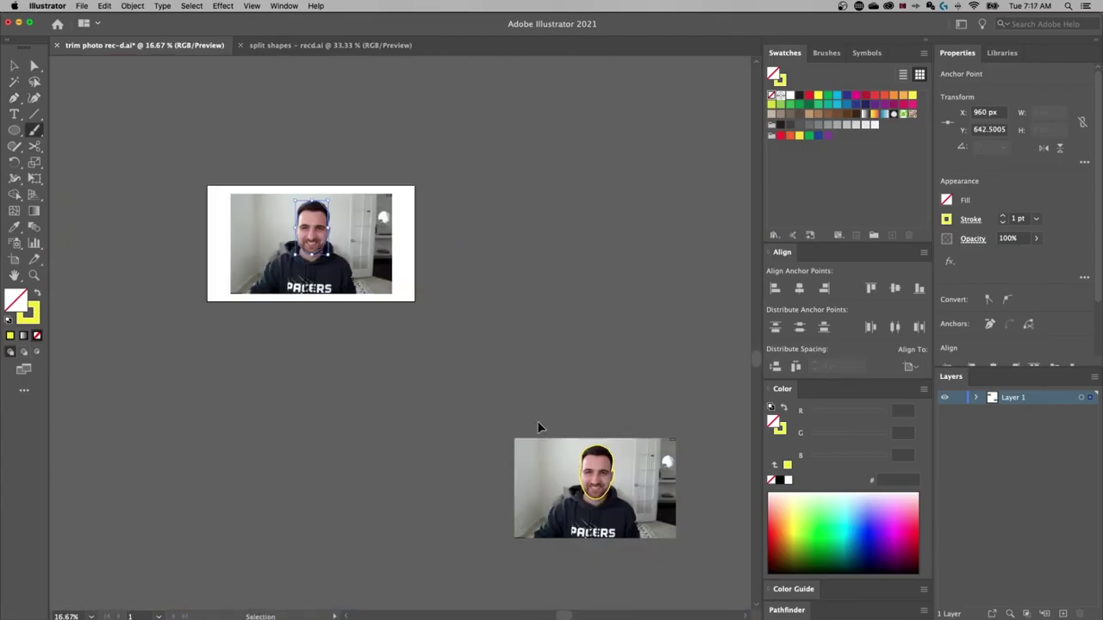
key("ctrl+shift+a")
key("v")
mouse_move(635, 518)
left_mouse_down()
mouse_move(582, 274)
mouse_move(567, 284)
left_mouse_up()
key("ctrl+plus")
key("ctrl+plus")
key("ctrl+plus")
key("ctrl+plus")
key("ctrl+plus")
key("ctrl+plus")
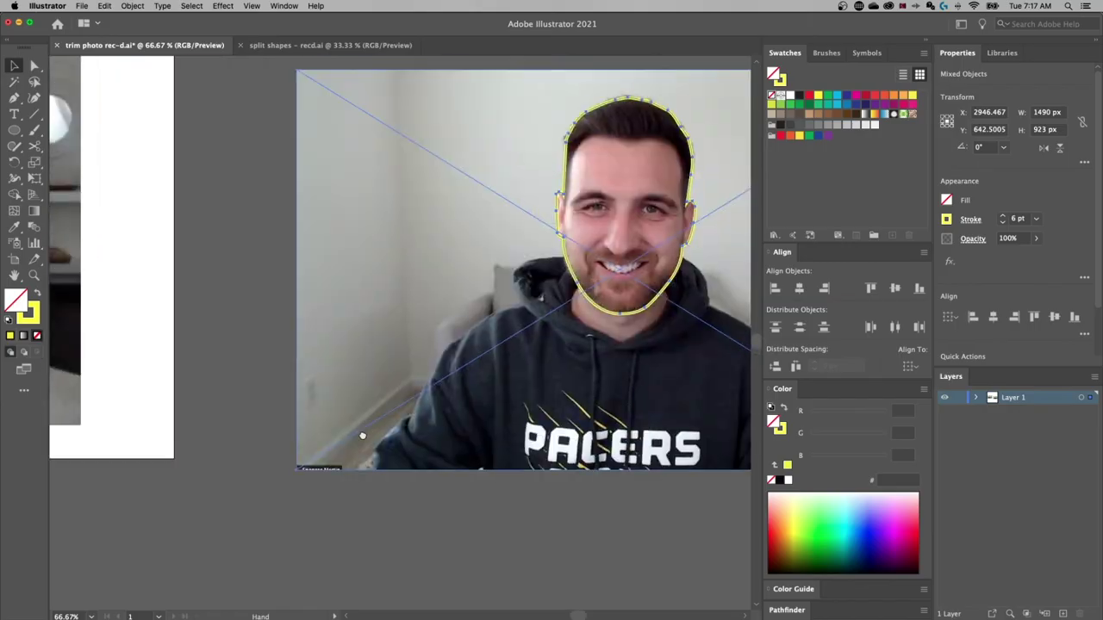
scroll(461, 371, "right", 10)
scroll(462, 372, "up", 5)
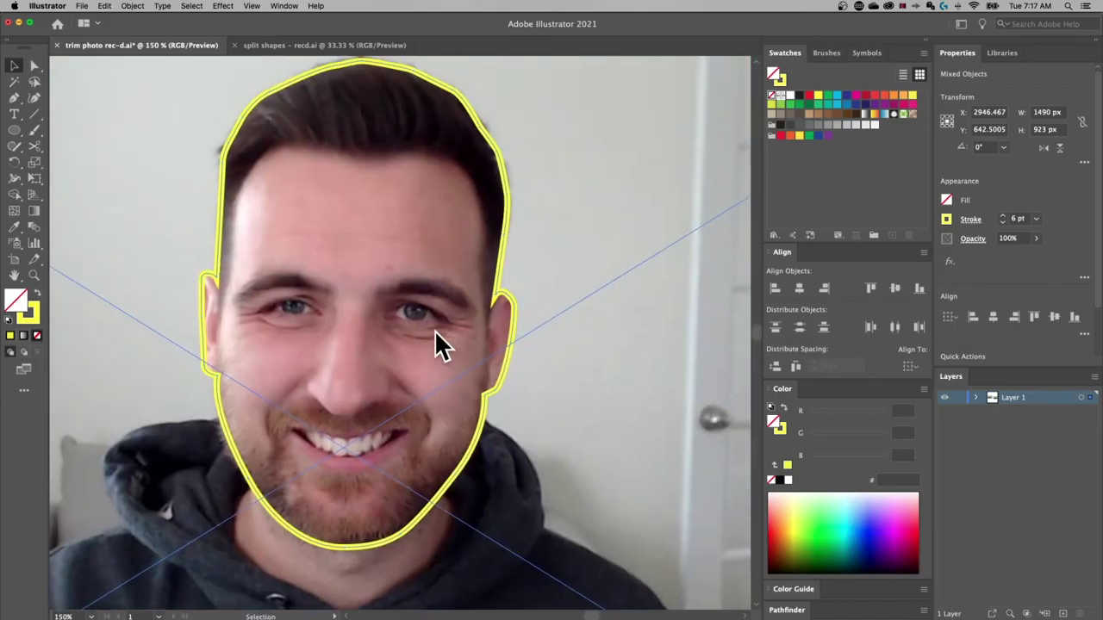
key("ctrl+minus")
key("ctrl+minus")
Select the photo with its traced face outline and apply Make Clipping Mask.
left_click(544, 140)
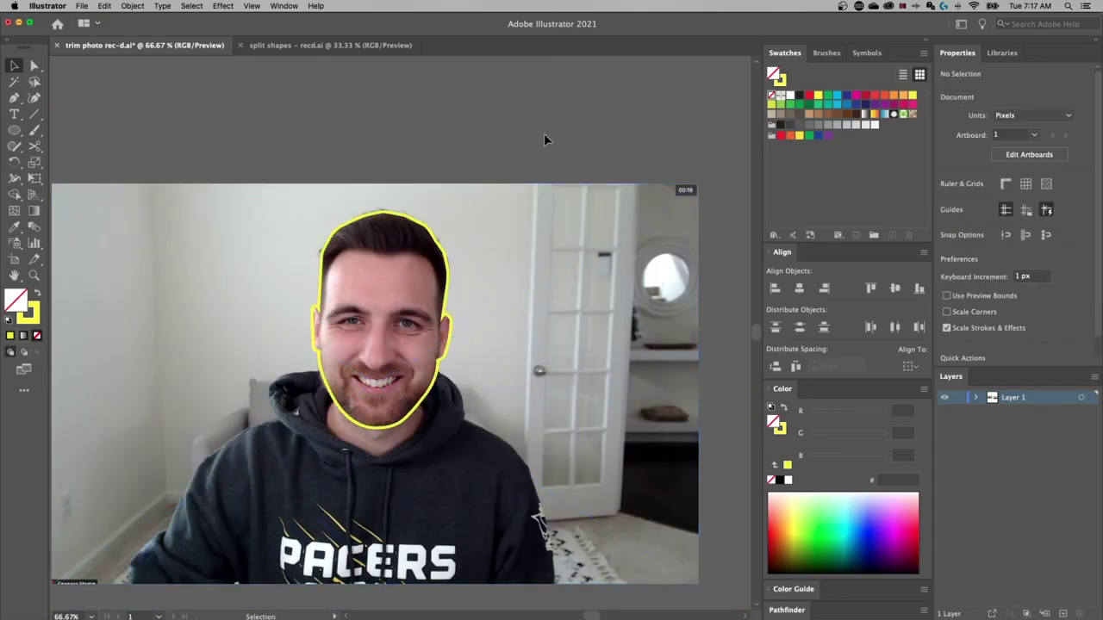
key("ctrl+a")
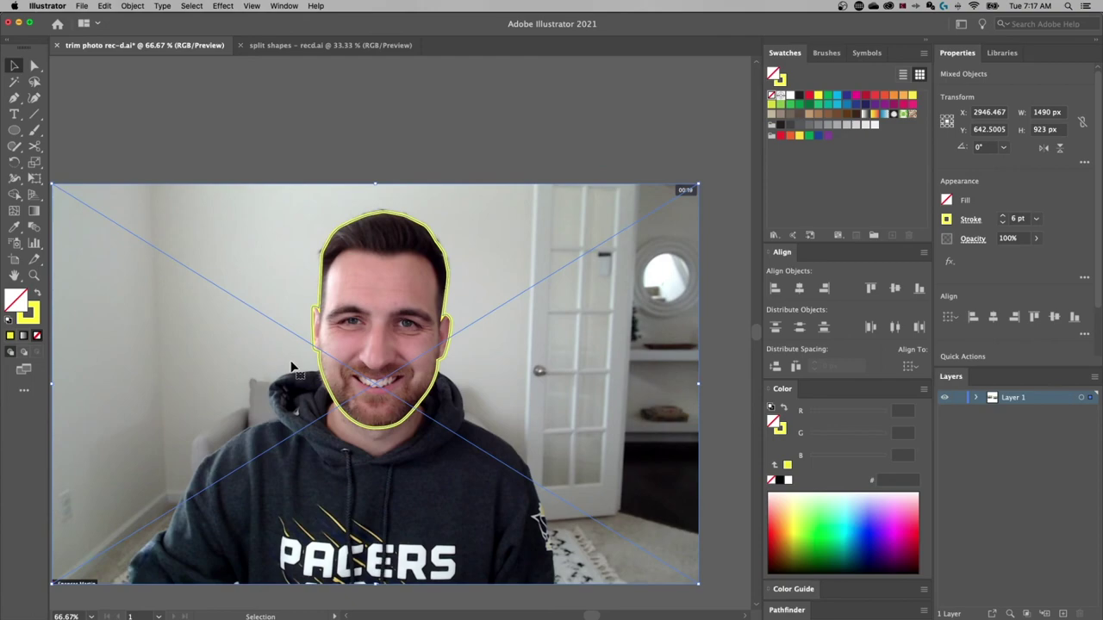
right_click(292, 365)
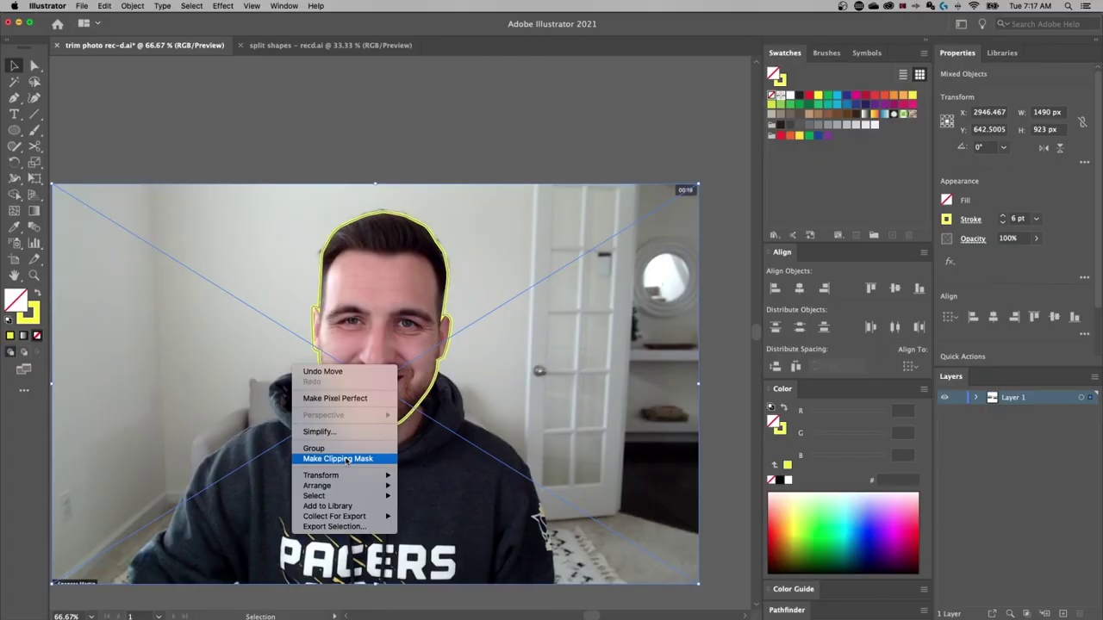
left_click(346, 459)
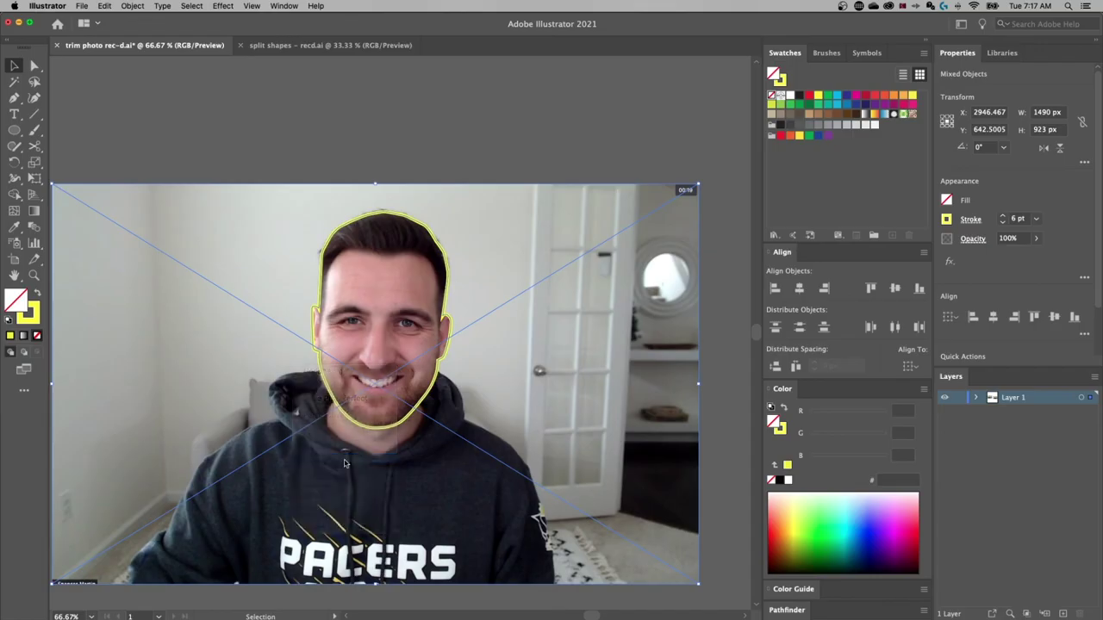
left_click(610, 396)
left_click(408, 345)
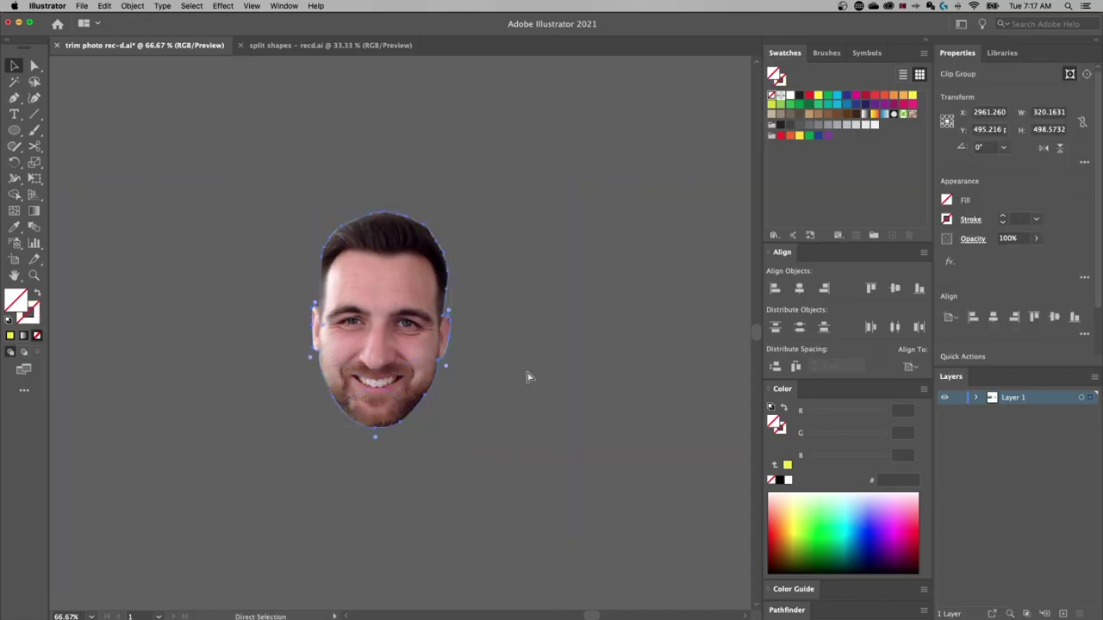
key("super+minus")
key("super+minus")
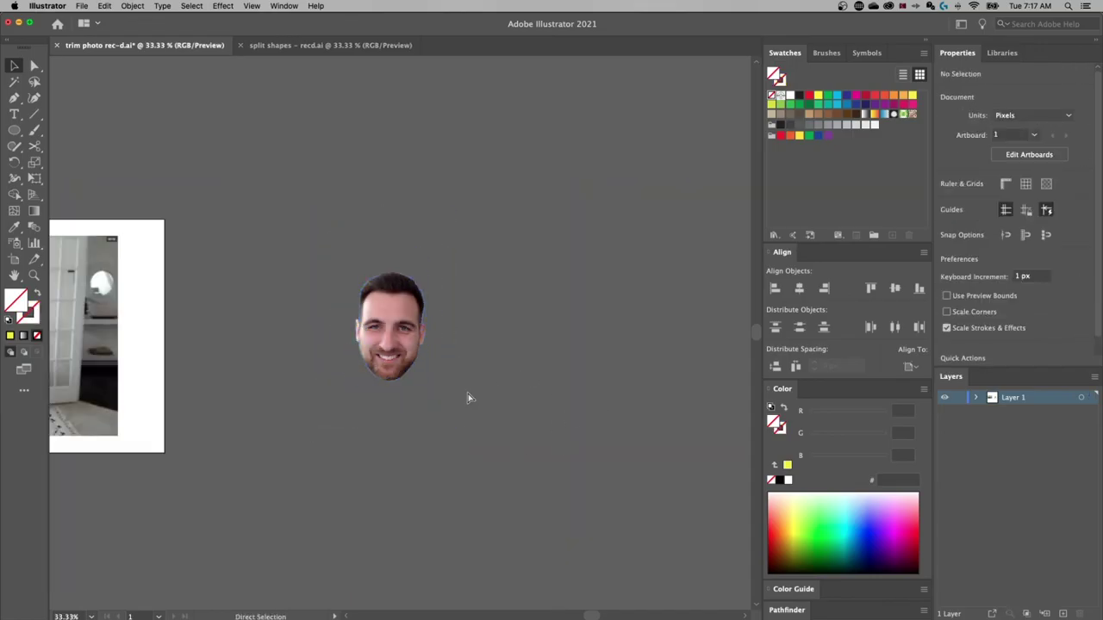
key("super+plus")
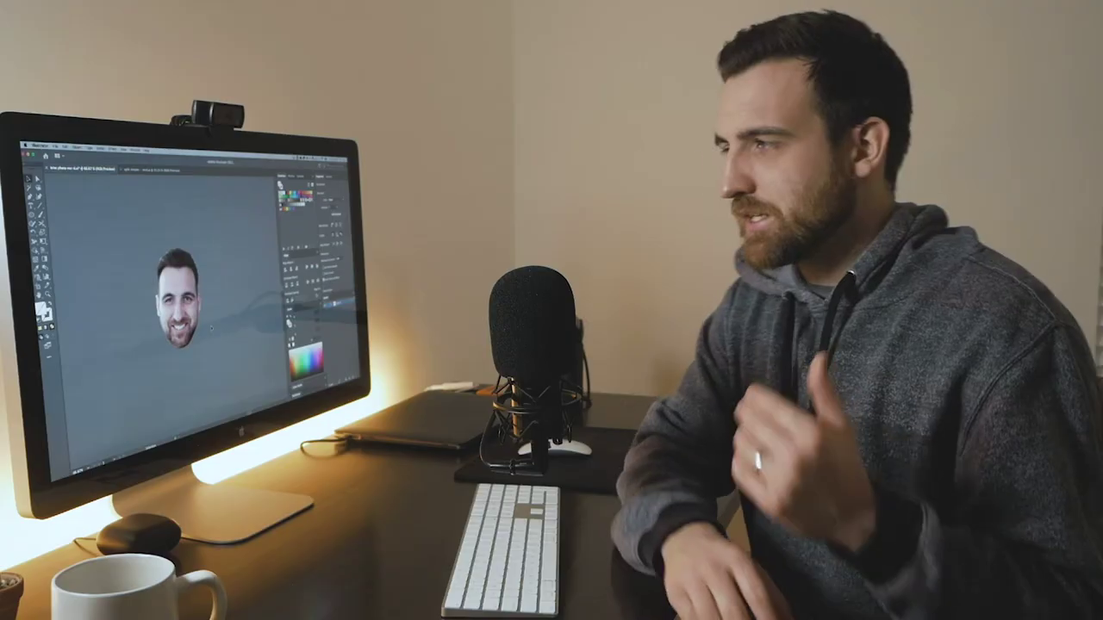